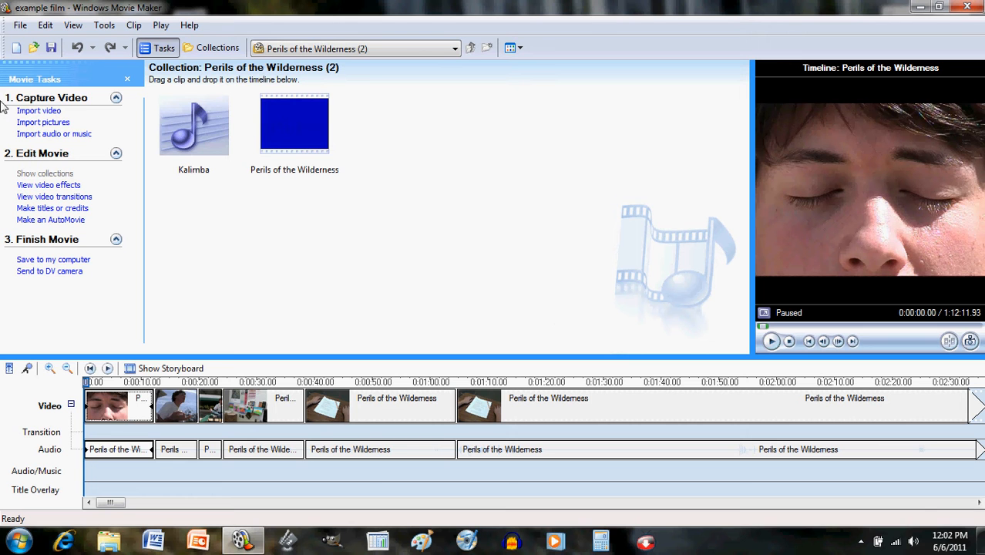
- Start a new title placed at the beginning of the movie
left_click(68, 208)
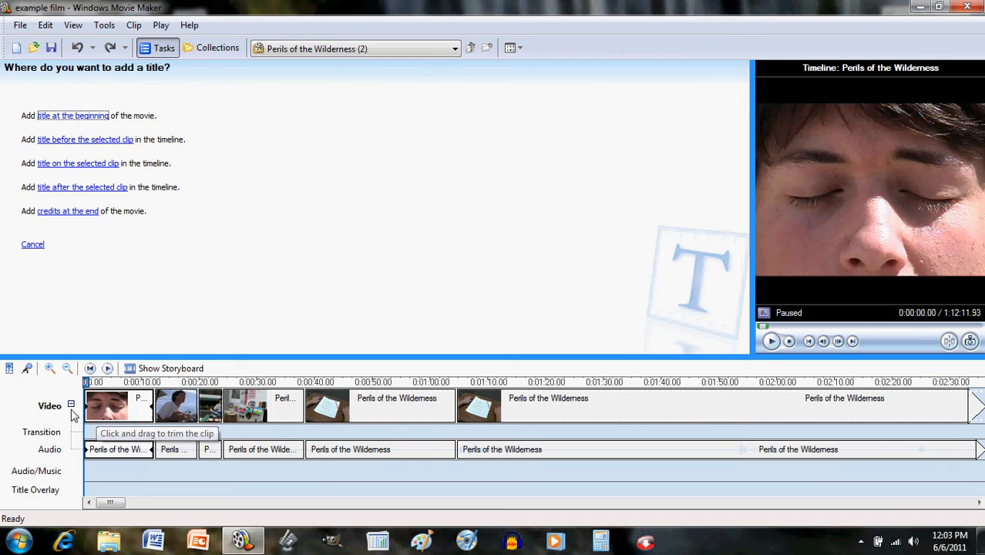
left_click(92, 116)
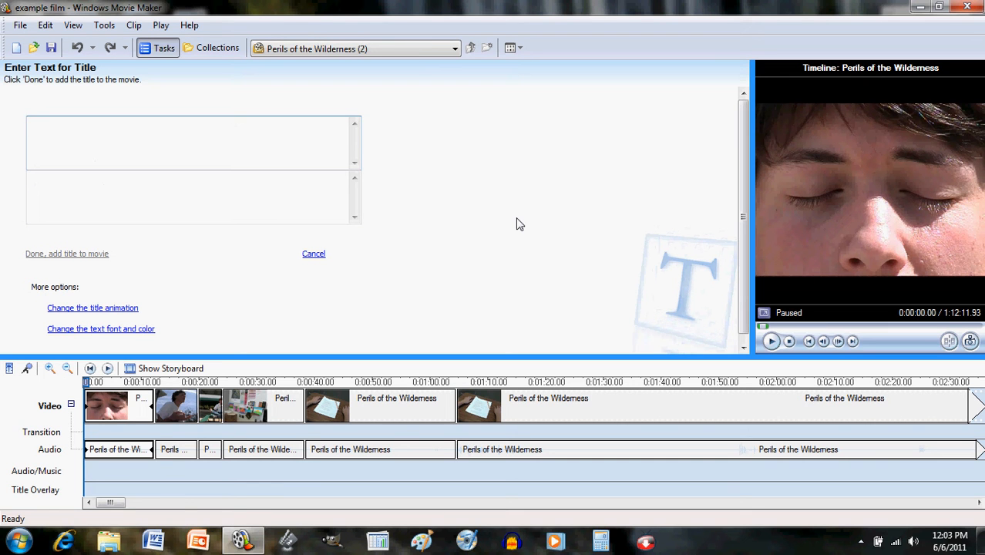
- Enter 'Perils of the Wilderness' as the title text and bring up its font and color settings
type("Perils of ")
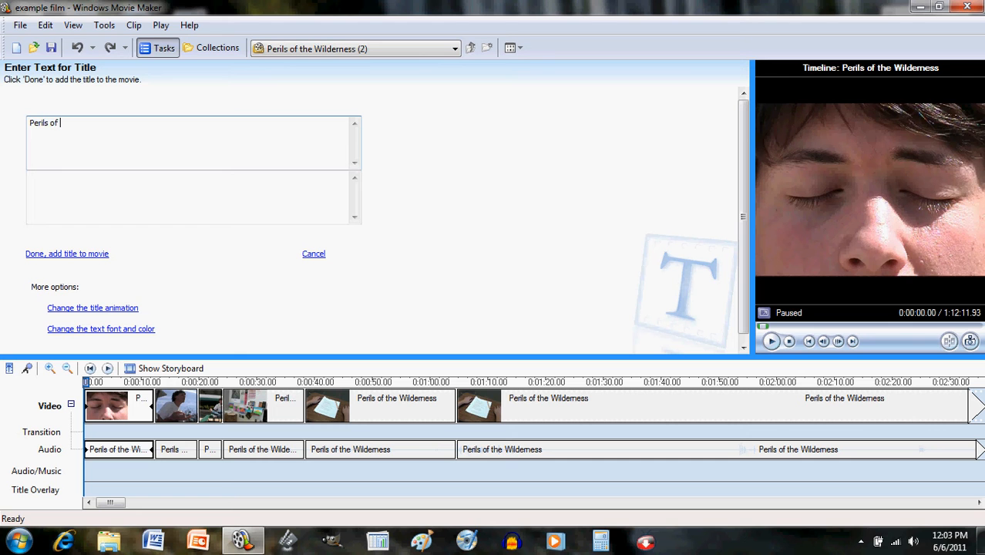
type("the Wilderness")
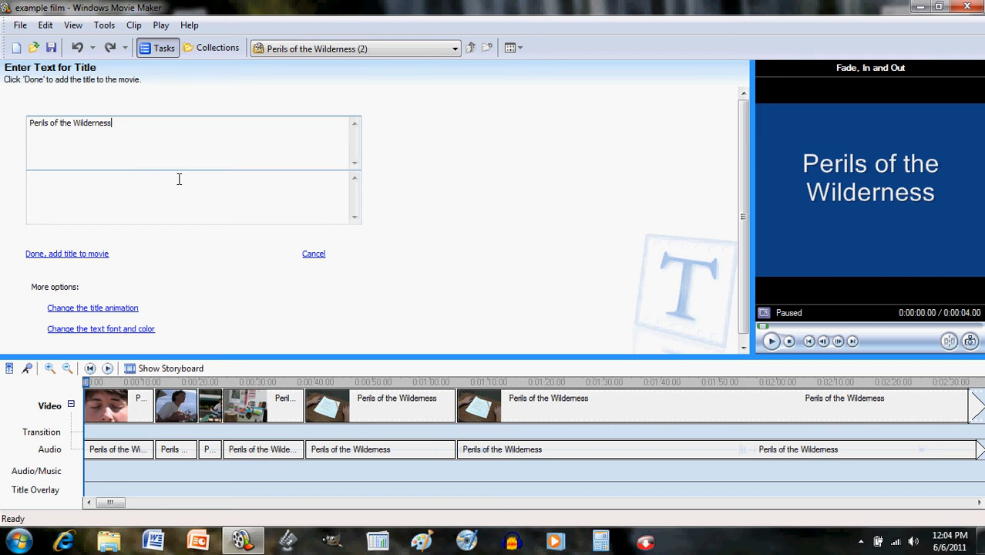
left_click(148, 330)
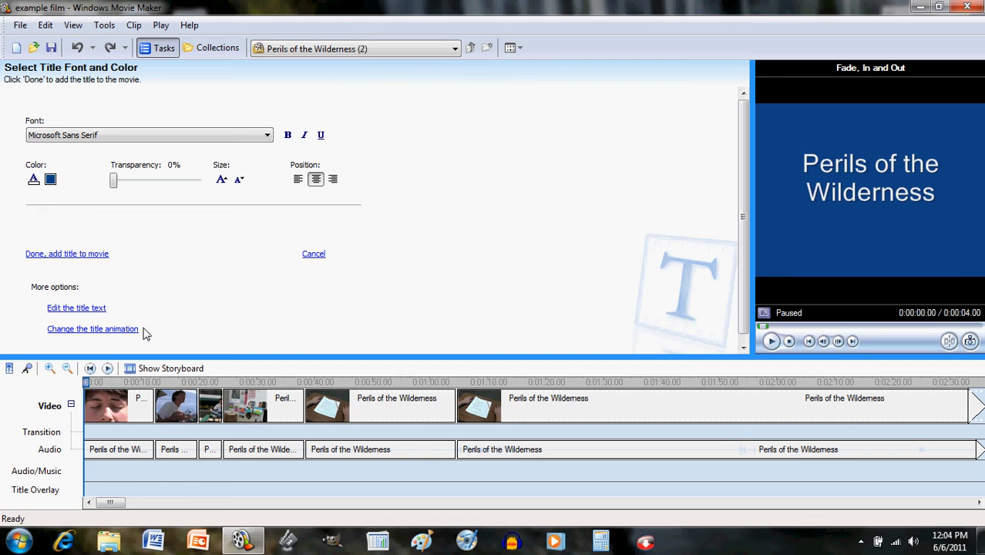
- Preview Monotype Corsiva, MS PGothic, NSimSun and QuickType II Condensed as the title font
left_click(267, 137)
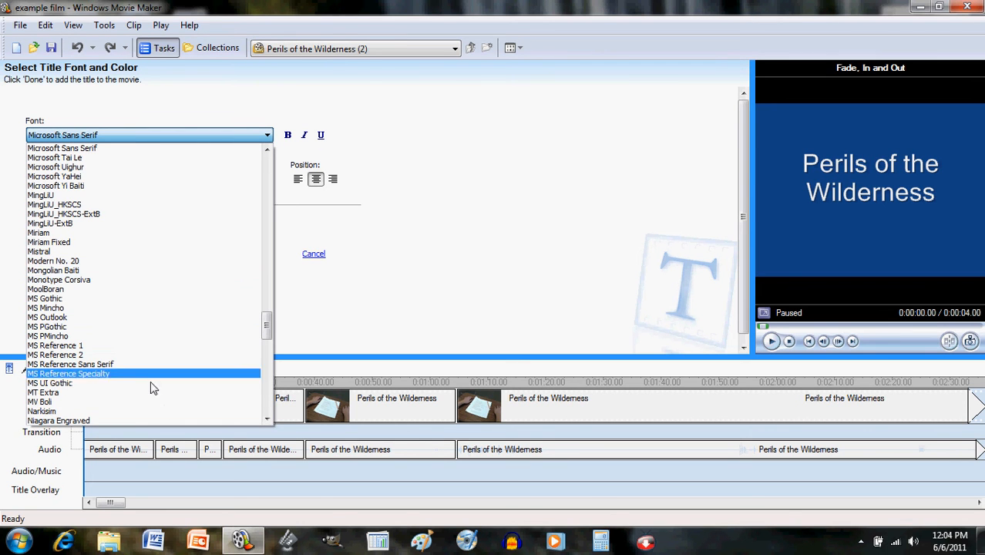
left_click(161, 281)
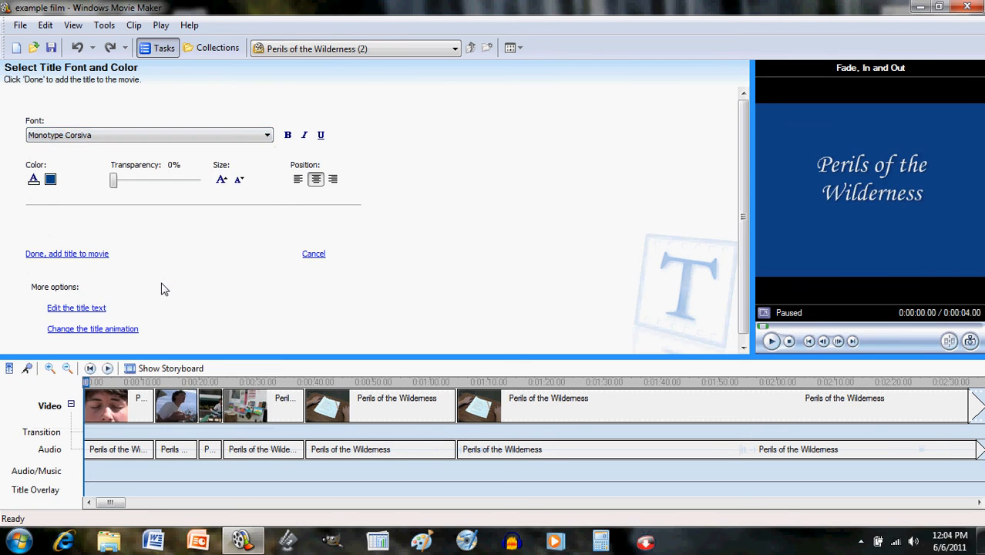
left_click(267, 136)
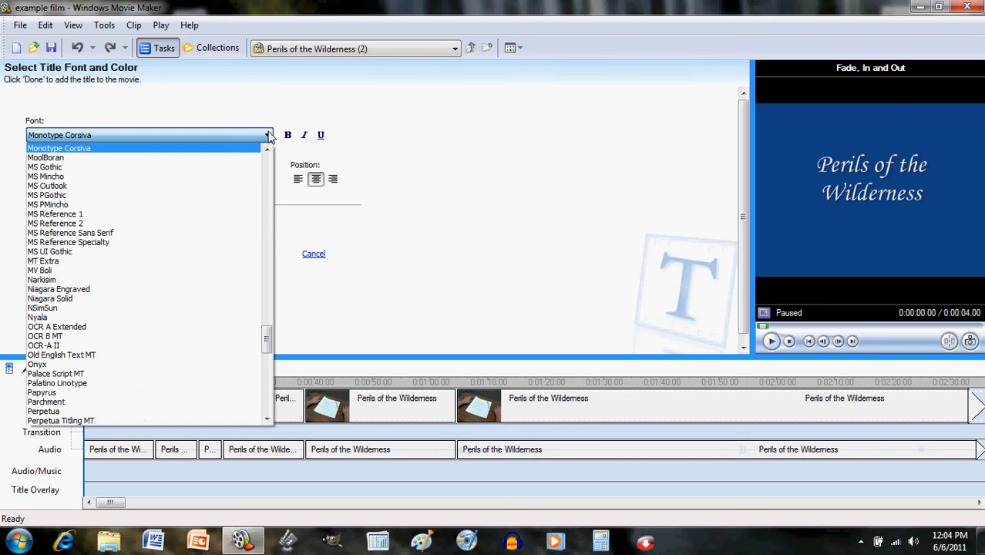
left_click(199, 195)
left_click(267, 135)
left_click(211, 260)
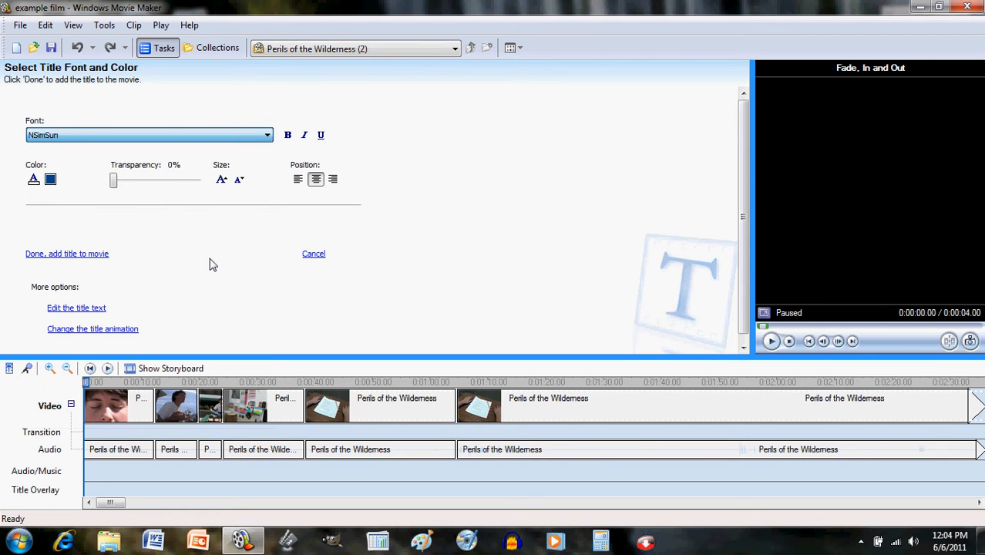
left_click(267, 136)
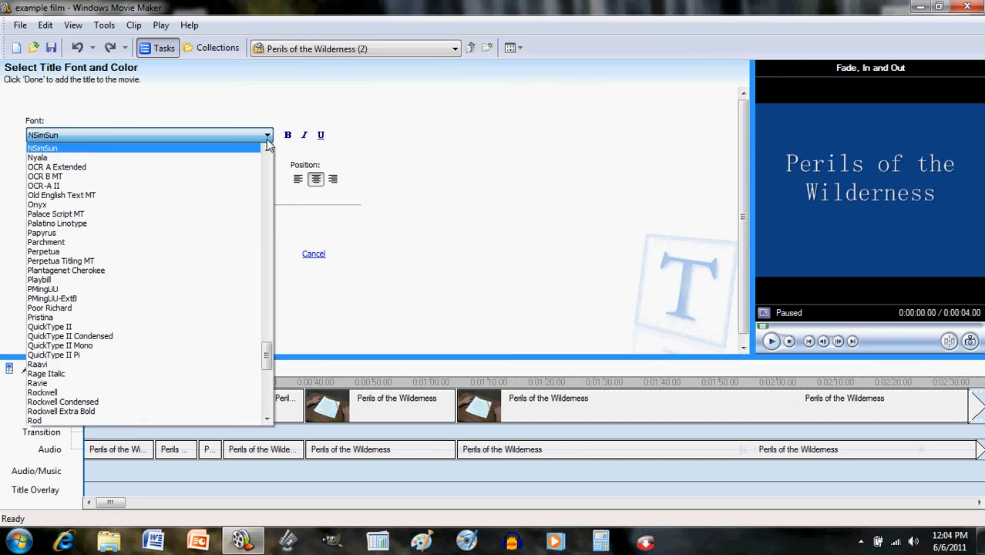
left_click(185, 338)
- Browse nearby fonts like Papyrus, Onyx, Perpetua and Playbill, settling on Poor Richard
key("Down")
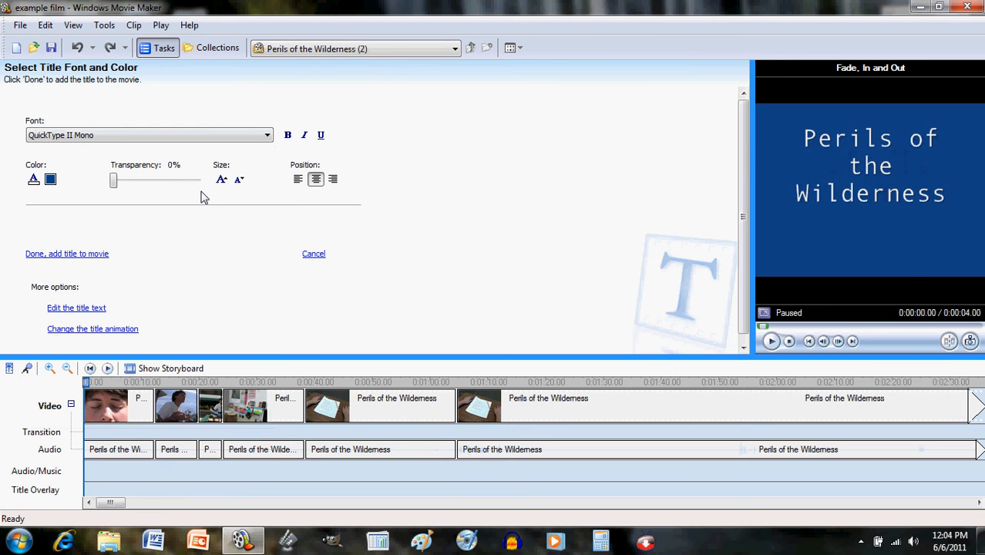
key("Up")
key("Up")
key("Up")
key("Up")
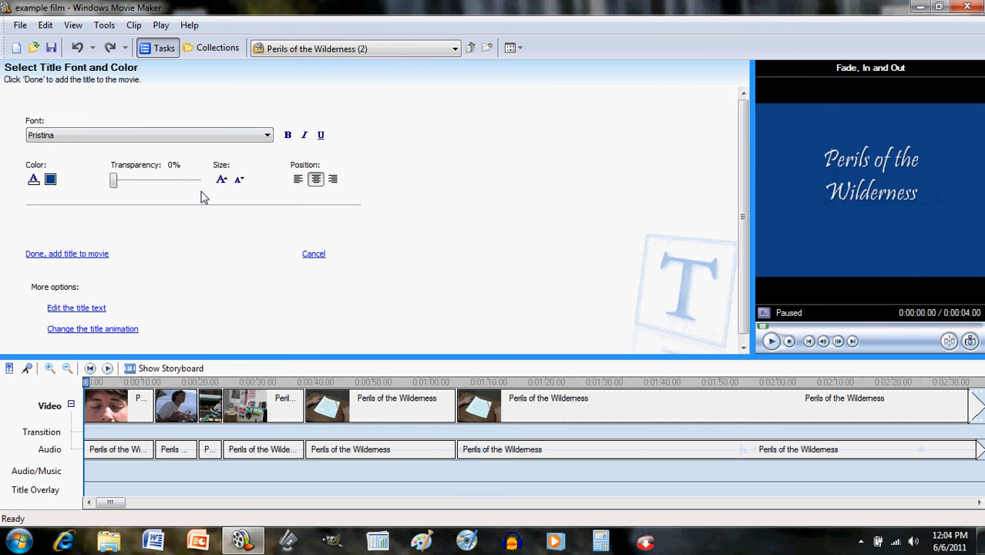
key("Up")
key("Up")
key("Up")
key("Up")
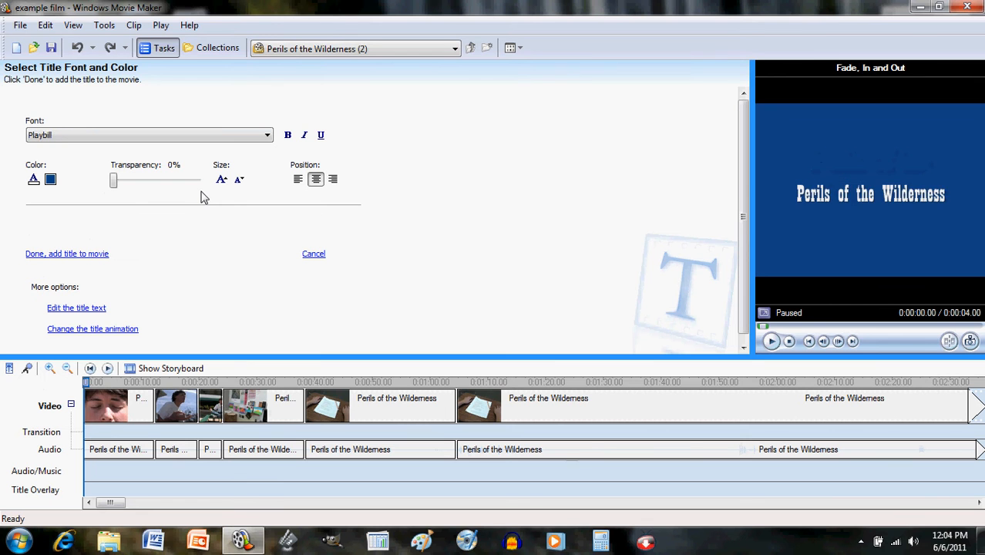
key("Up")
key("Up")
key("Up")
key("Up")
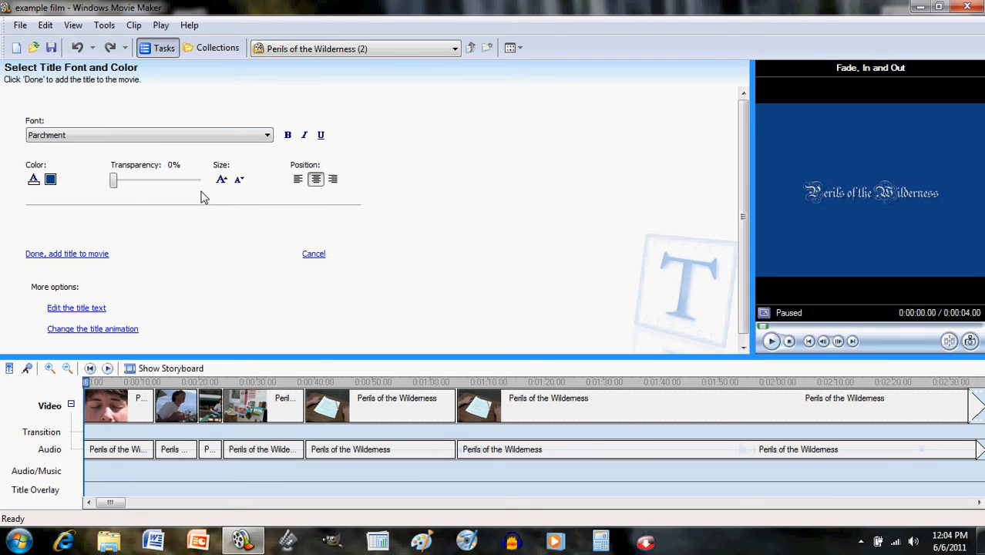
key("Up")
key("Up")
key("Up")
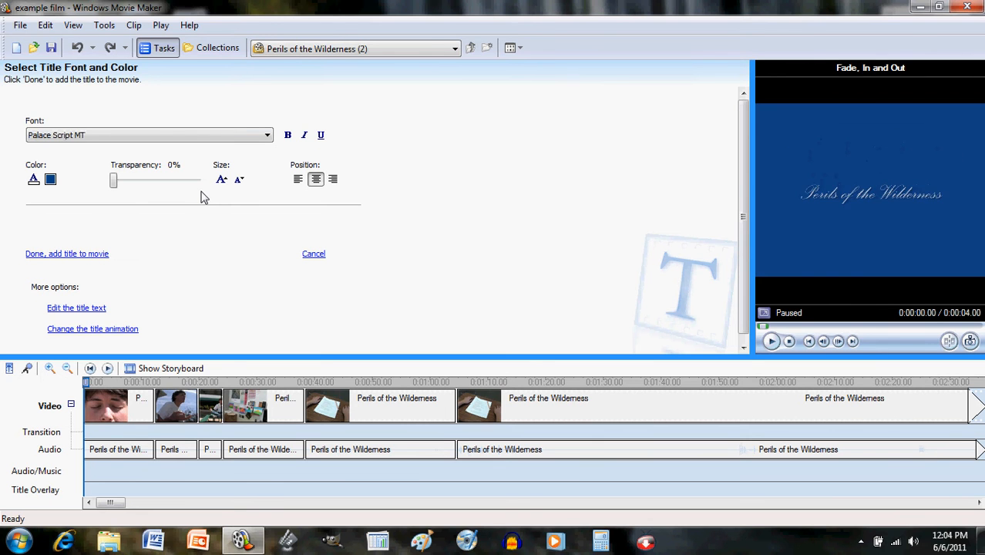
key("Down")
key("Down")
key("Down")
key("Down")
key("Down")
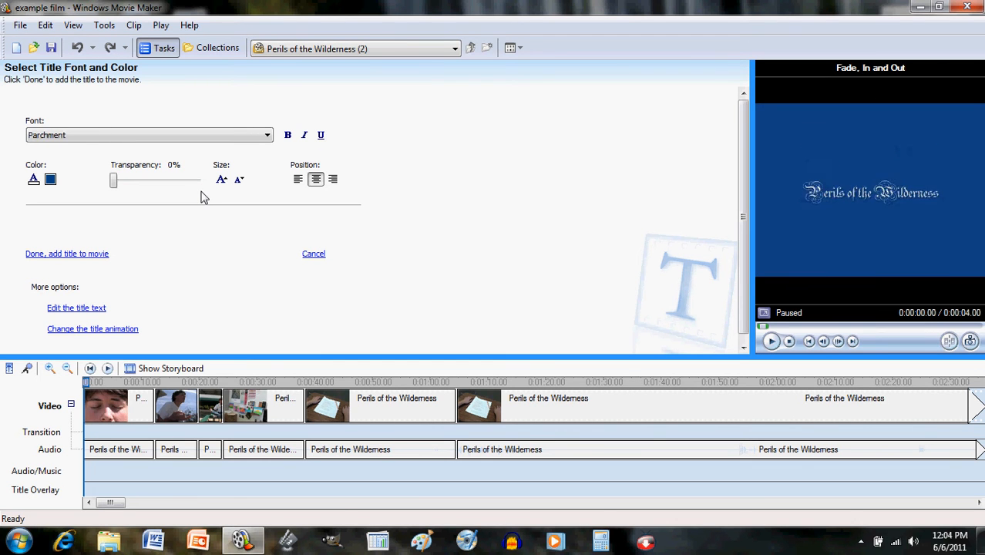
key("Down")
key("Down")
key("Down")
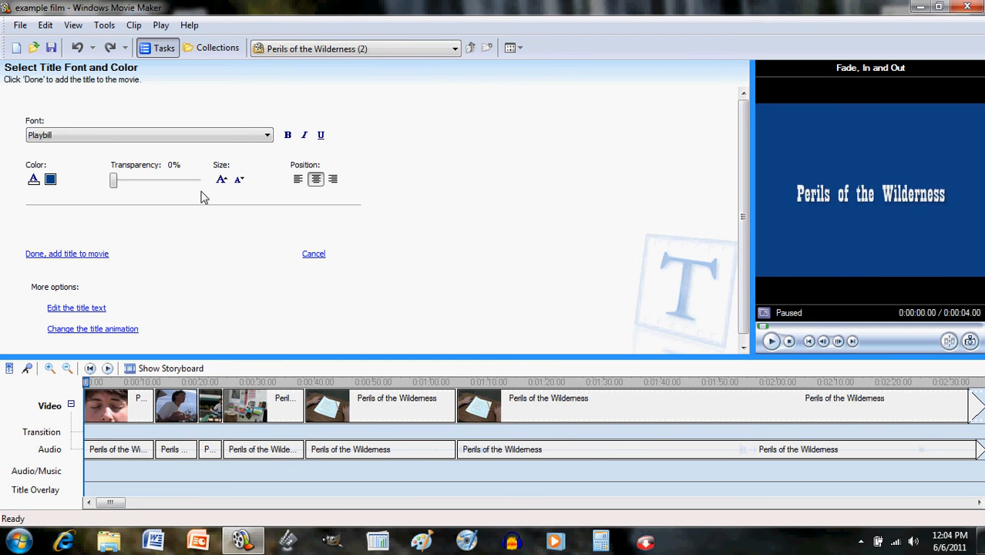
key("Down")
key("Down")
key("Down")
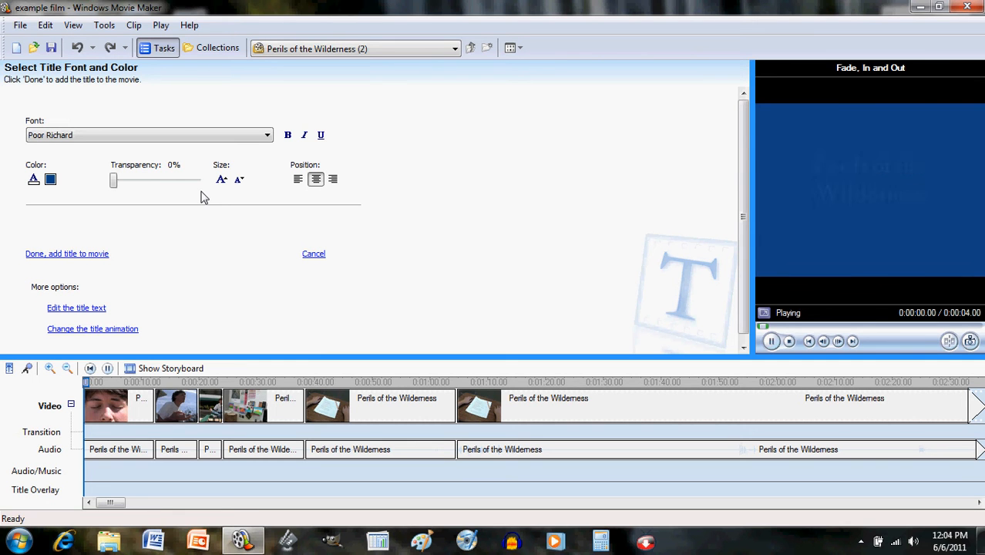
- Try blue background swatches, then experiment with custom orange, pink and purple shades
left_click(51, 179)
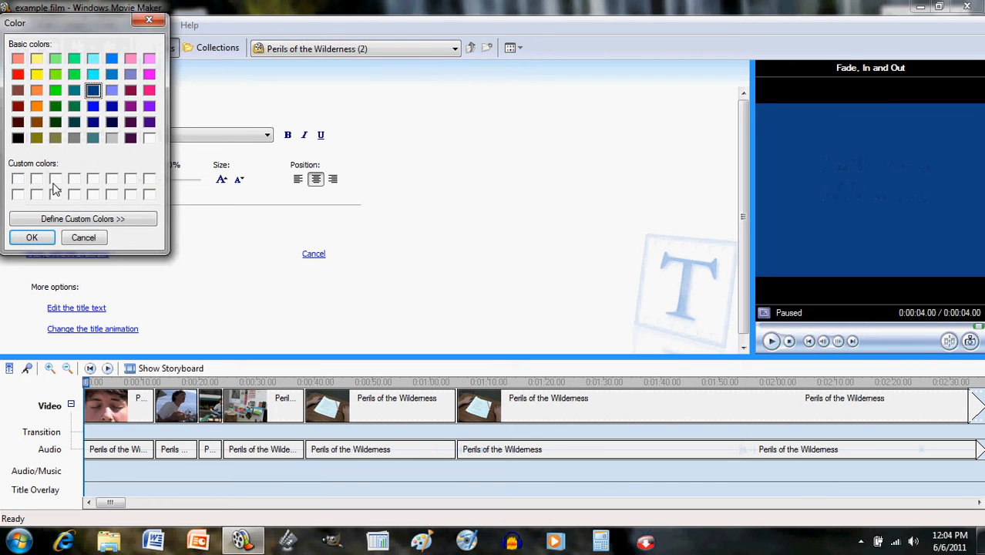
left_click(112, 106)
left_click(92, 106)
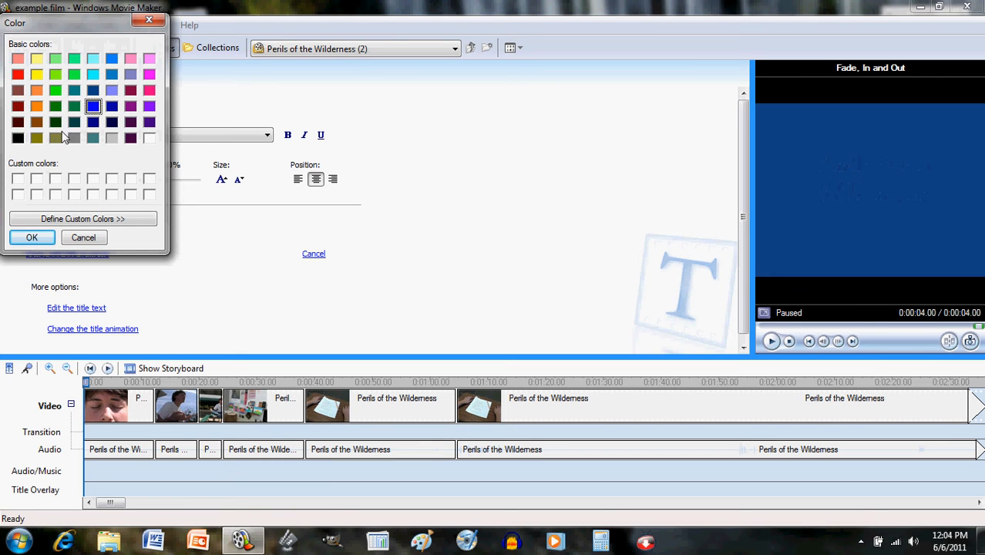
left_click(62, 220)
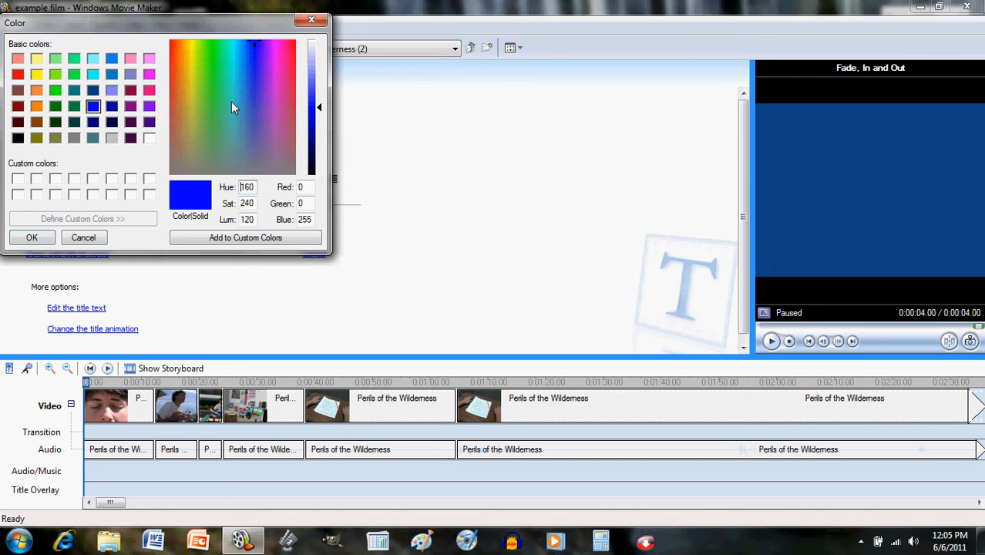
left_click(178, 93)
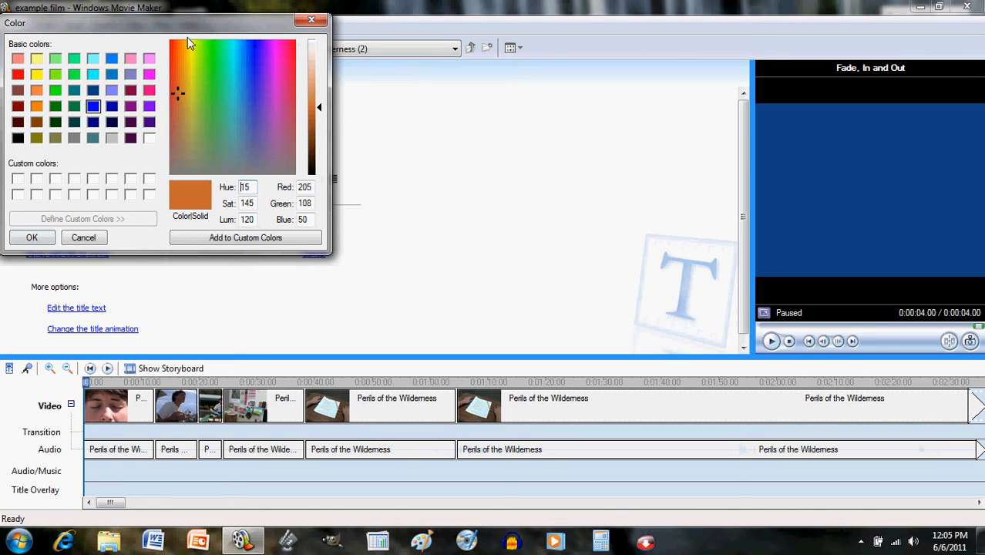
left_click(186, 60)
left_click(178, 98)
left_click(184, 126)
left_click(280, 90)
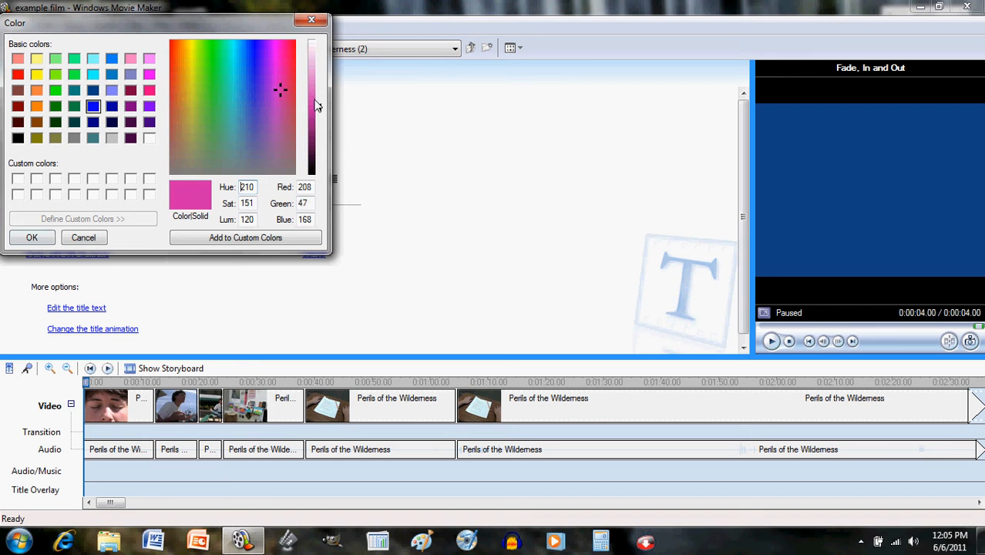
left_click(318, 108)
left_click_drag(320, 113, 319, 137)
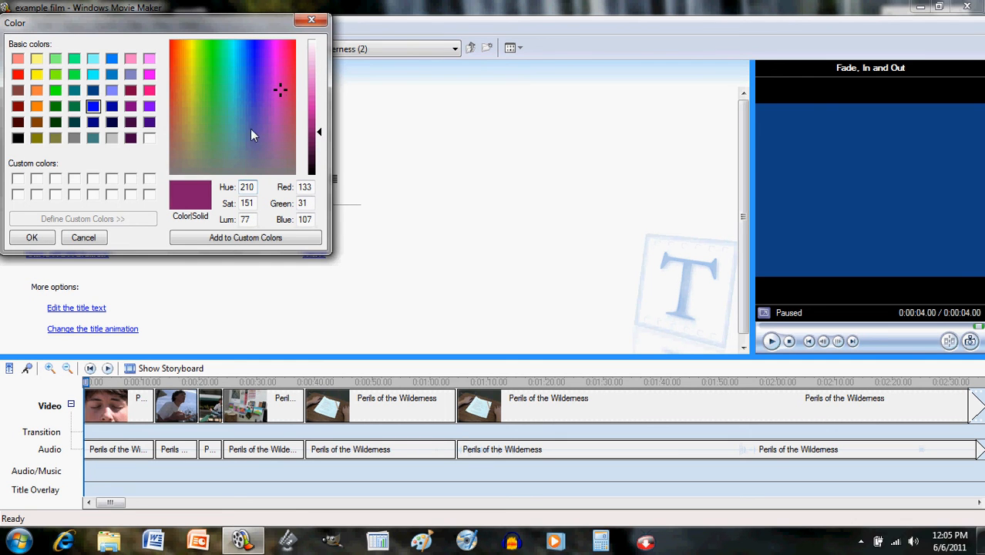
- Mix a lighter brown, save it as a custom color and apply it as the title background
left_click(184, 111)
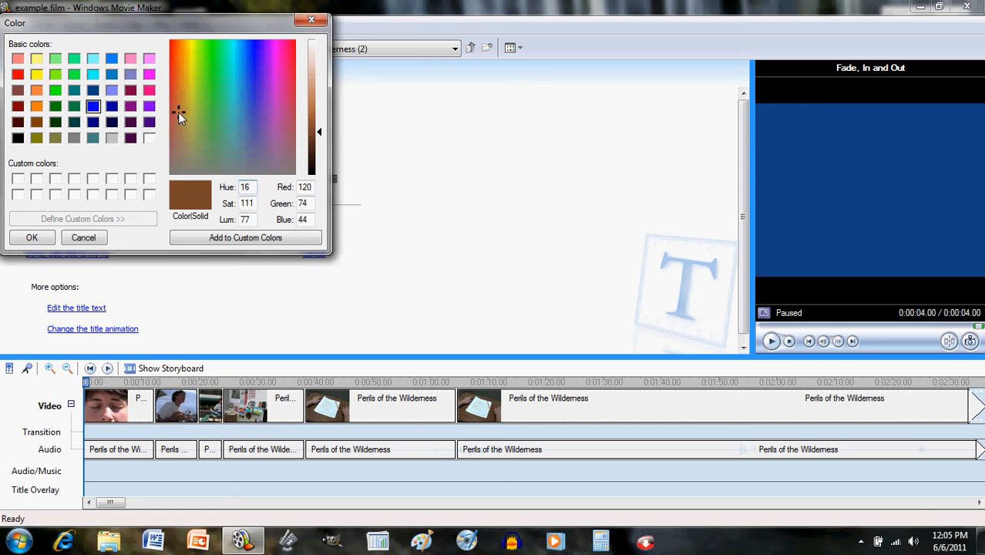
left_click(182, 101)
left_click_drag(322, 137, 320, 118)
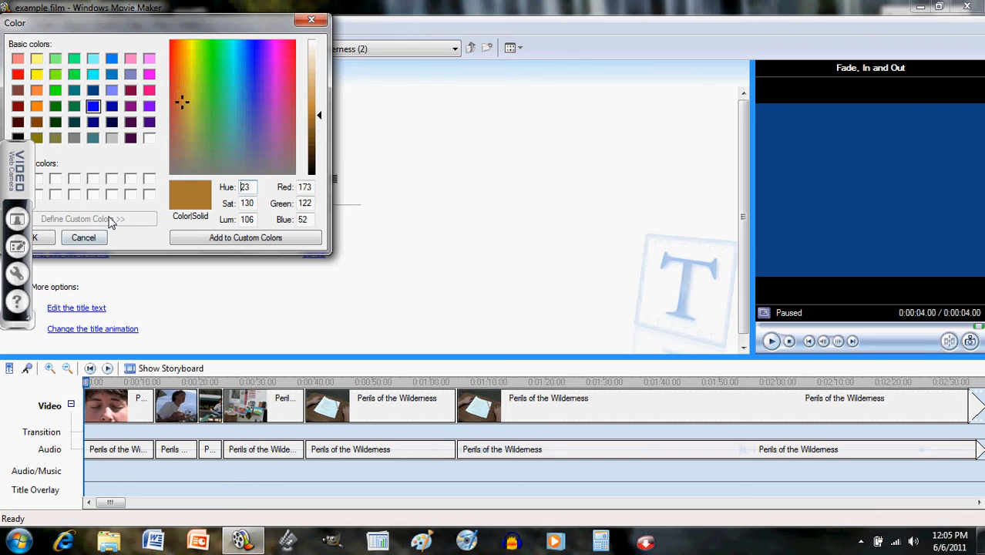
left_click(185, 239)
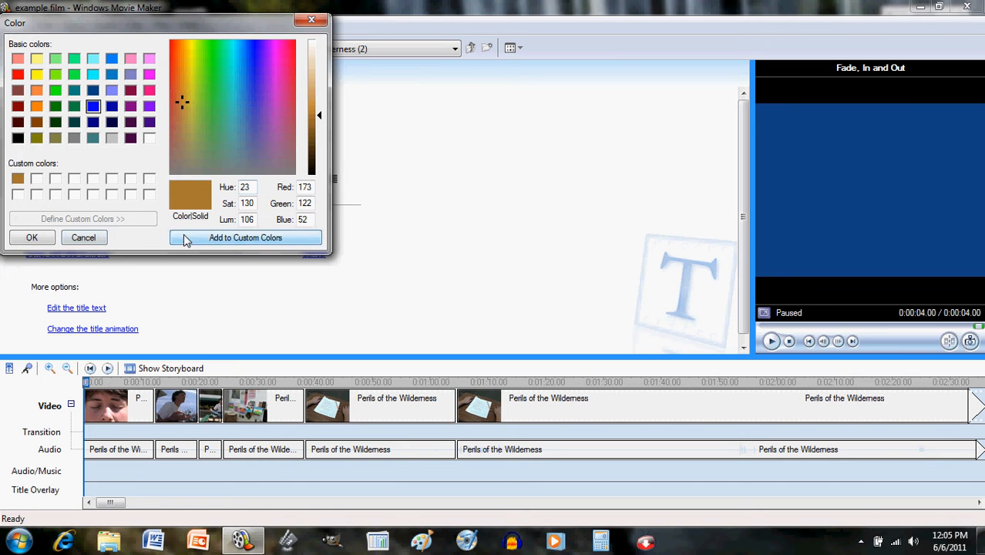
left_click(18, 180)
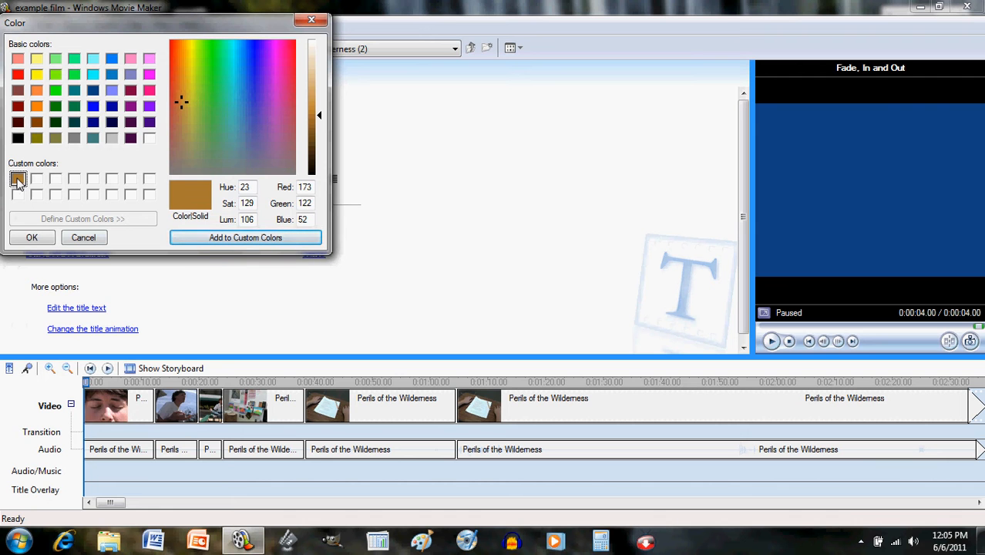
left_click(31, 239)
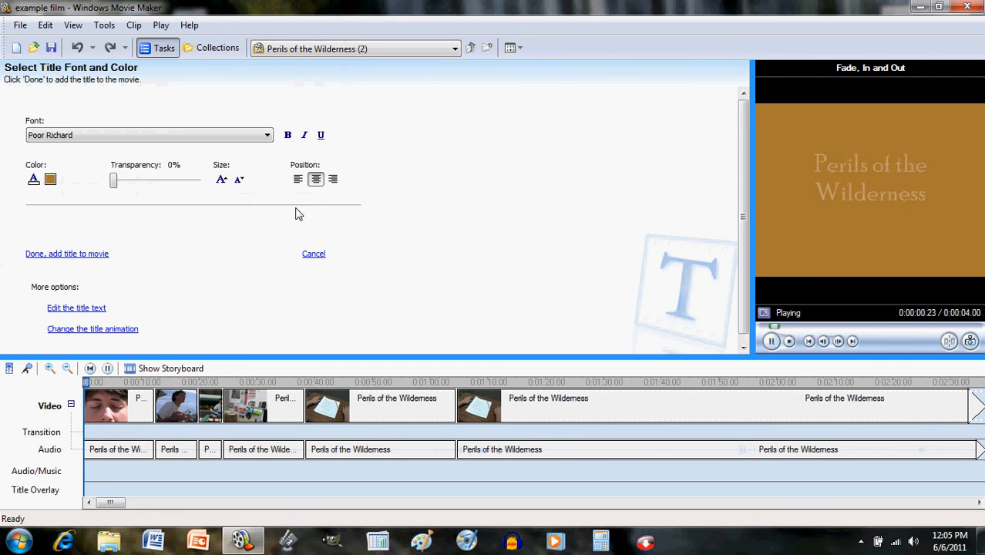
- Set the title text color to black and bring up the title animation choices
left_click(33, 180)
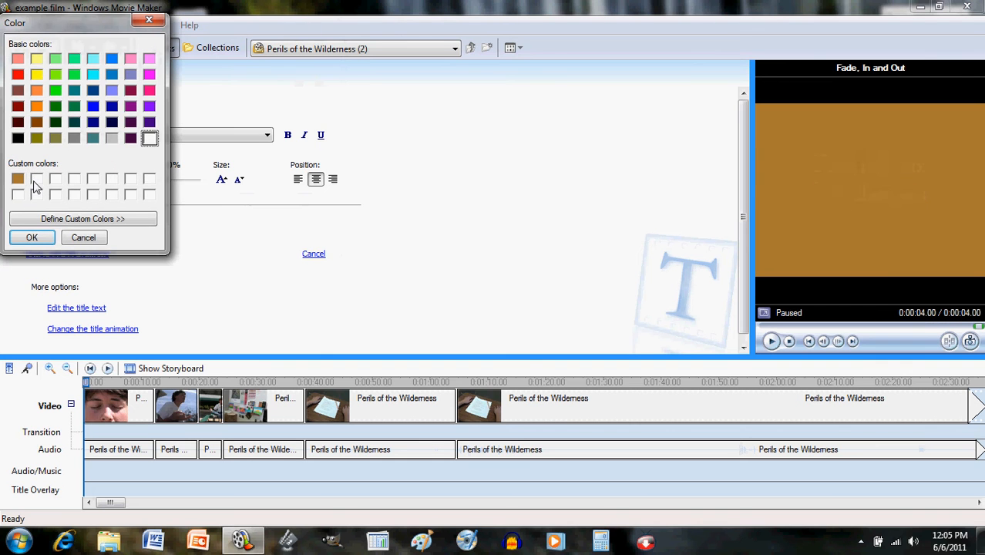
left_click(17, 139)
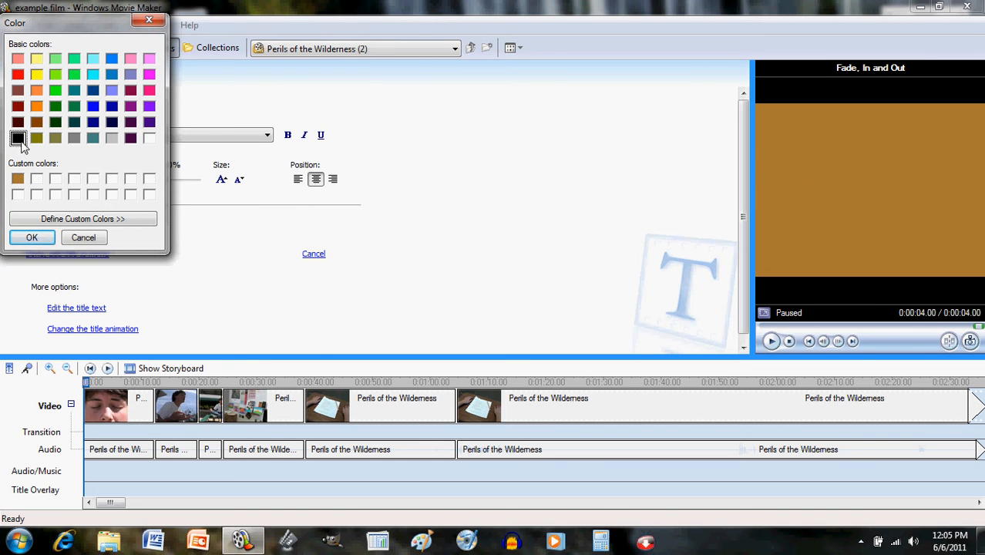
left_click(29, 237)
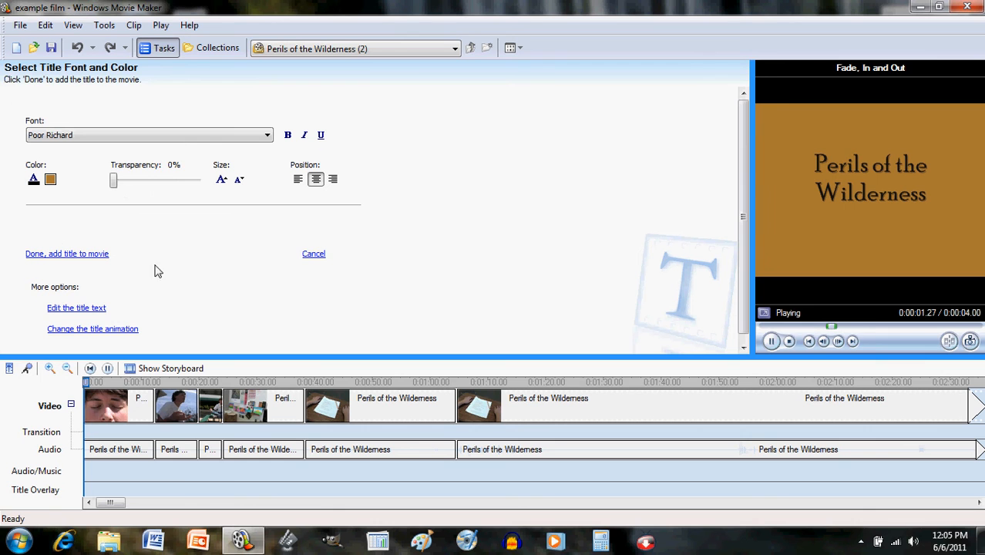
left_click(122, 329)
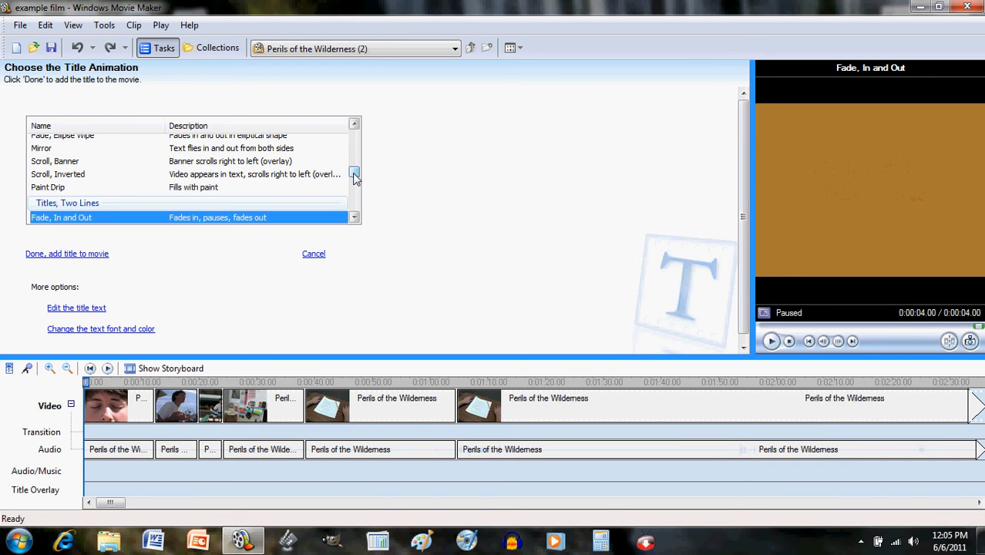
- Preview Fly In Top Left, Fade In and Out, Fly In Fades, Fly Out and Moving Titles animations
left_click_drag(355, 176, 348, 139)
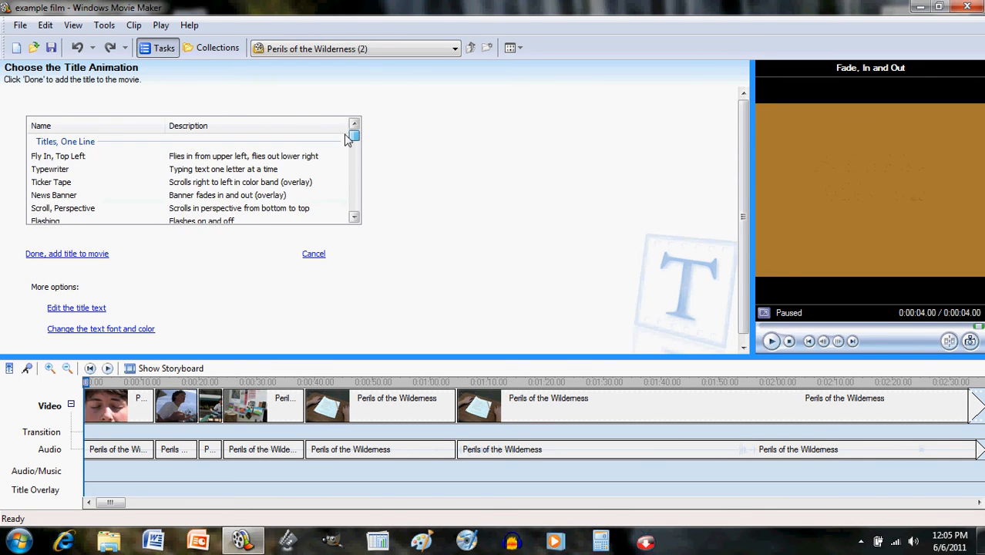
left_click(109, 159)
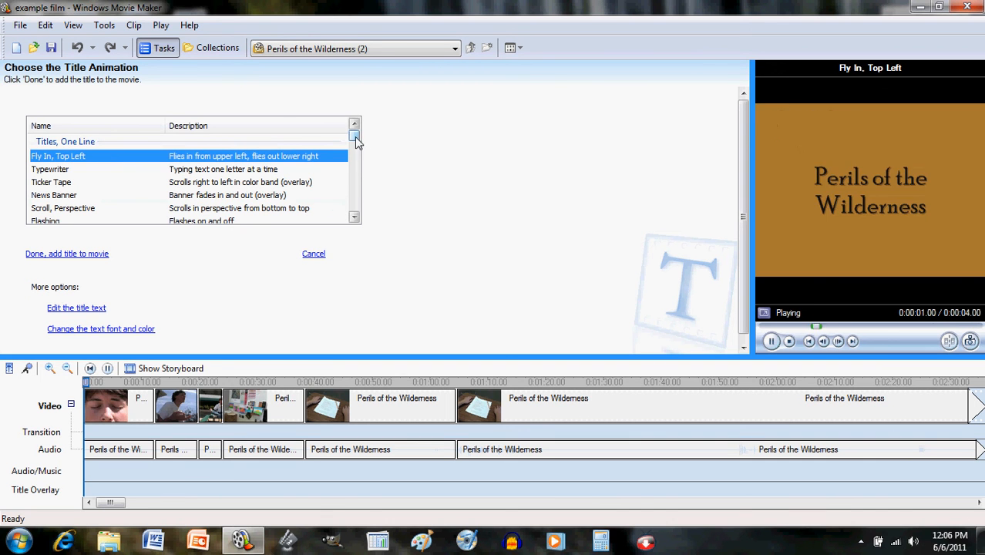
left_click_drag(354, 135, 366, 183)
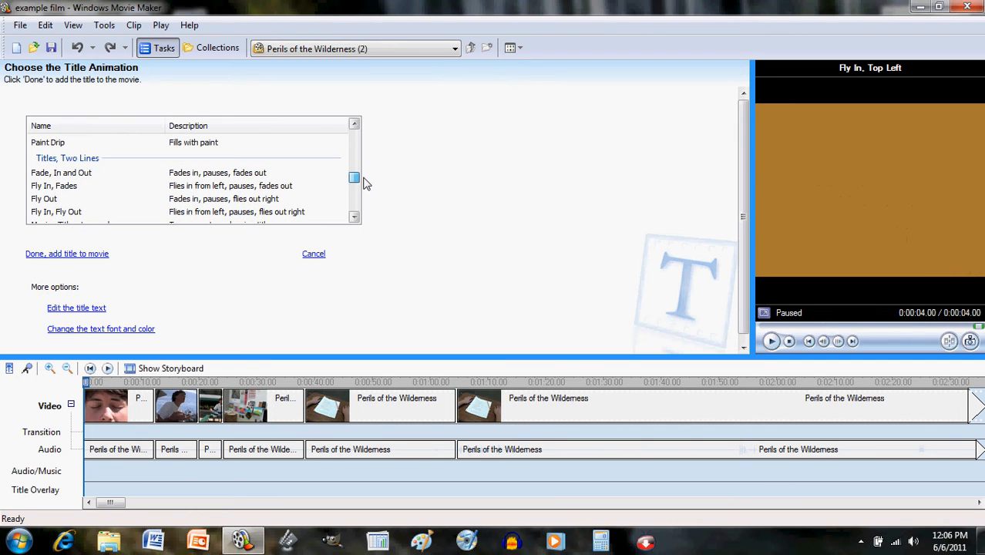
left_click(249, 176)
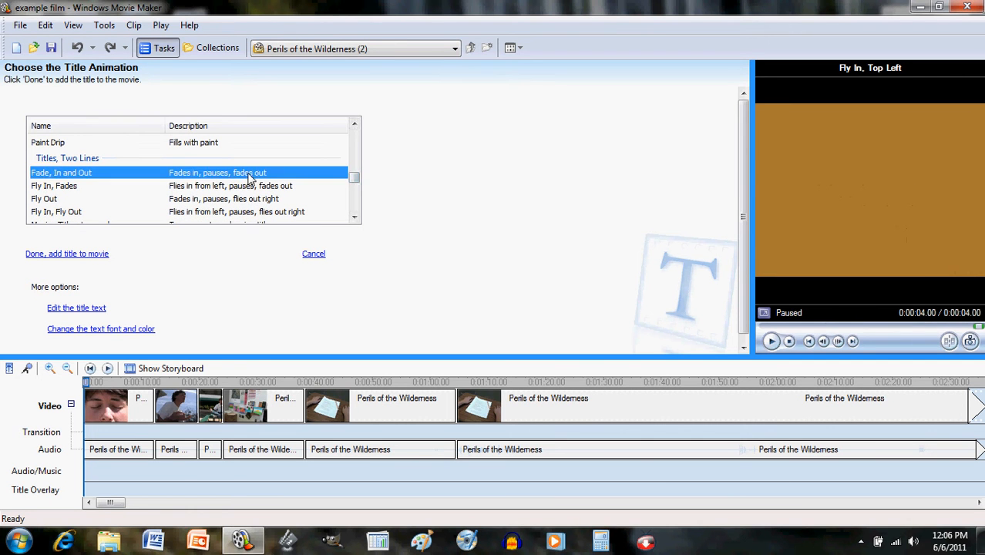
key("Down")
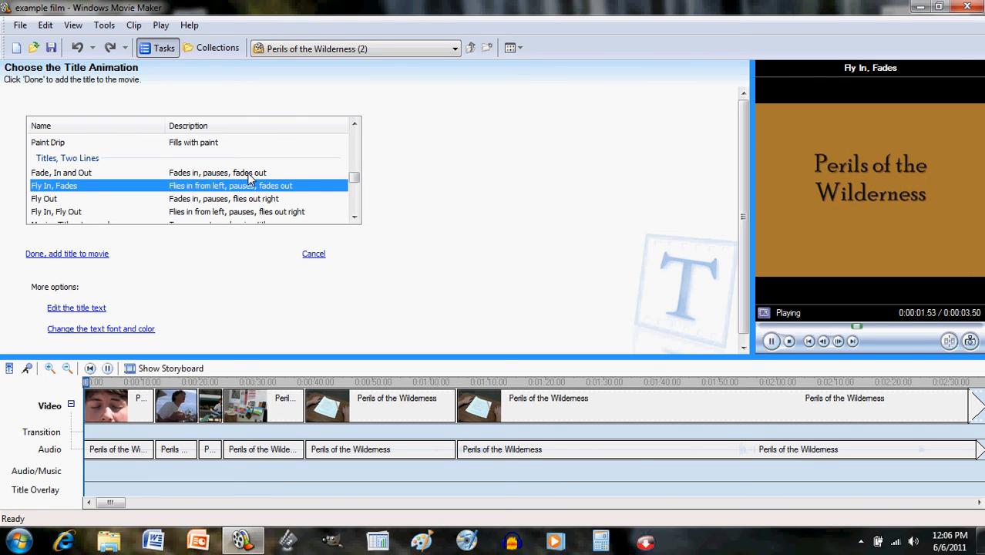
key("Down")
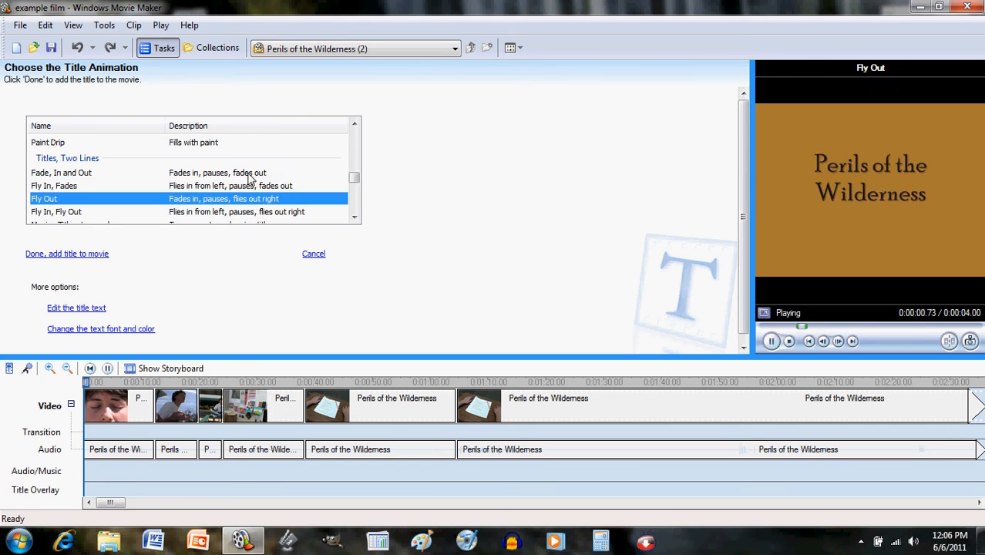
key("Down")
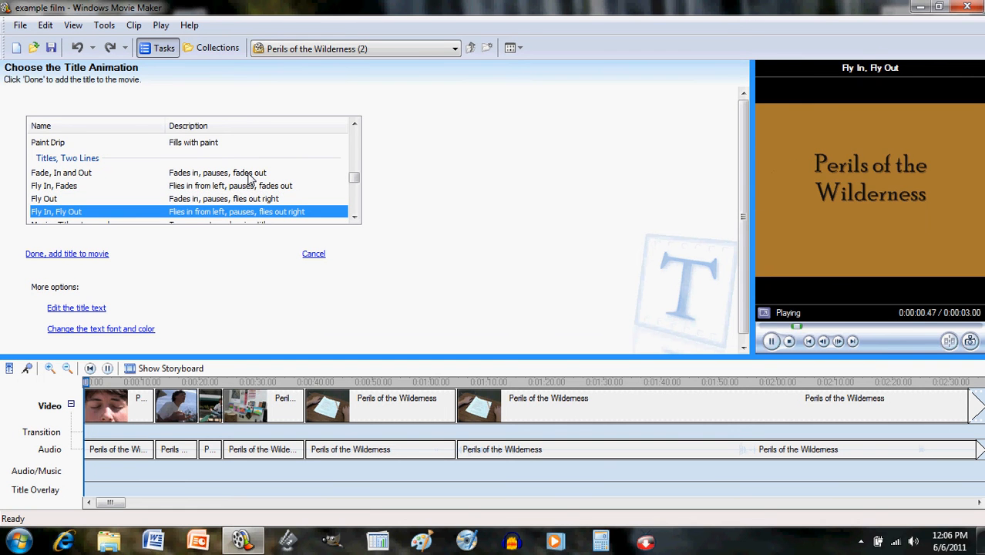
key("Down")
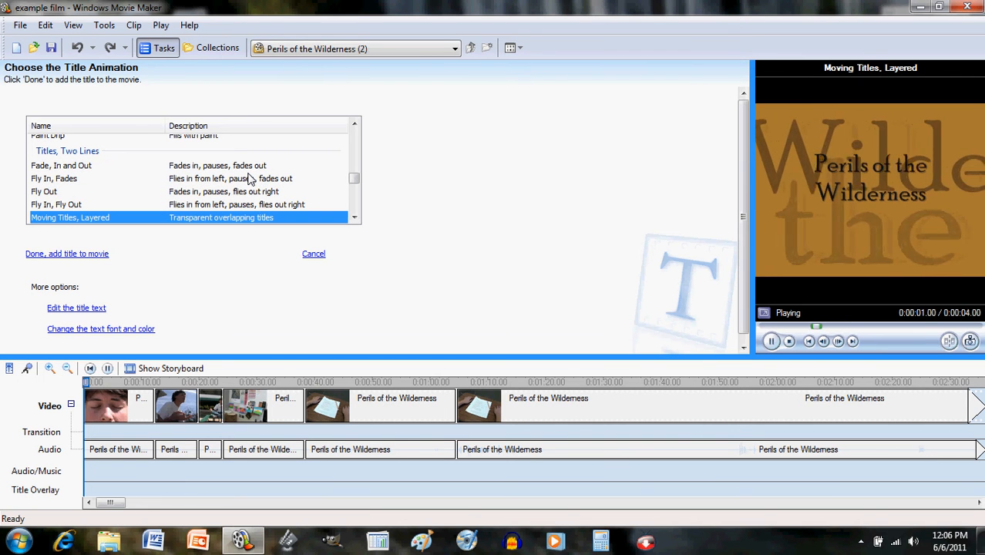
- Choose the Exploding Outline animation, add the title card to the movie and play it
key("Down")
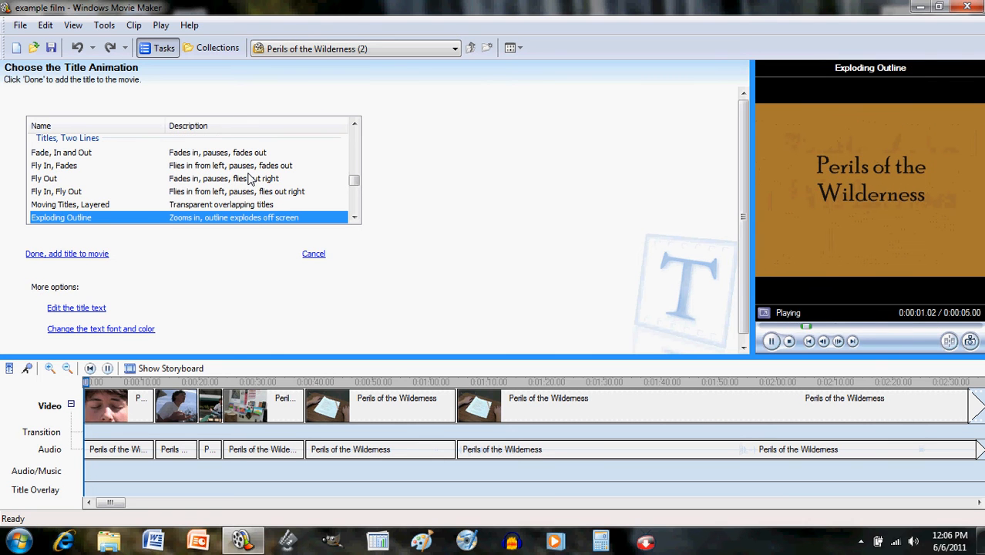
key("Down")
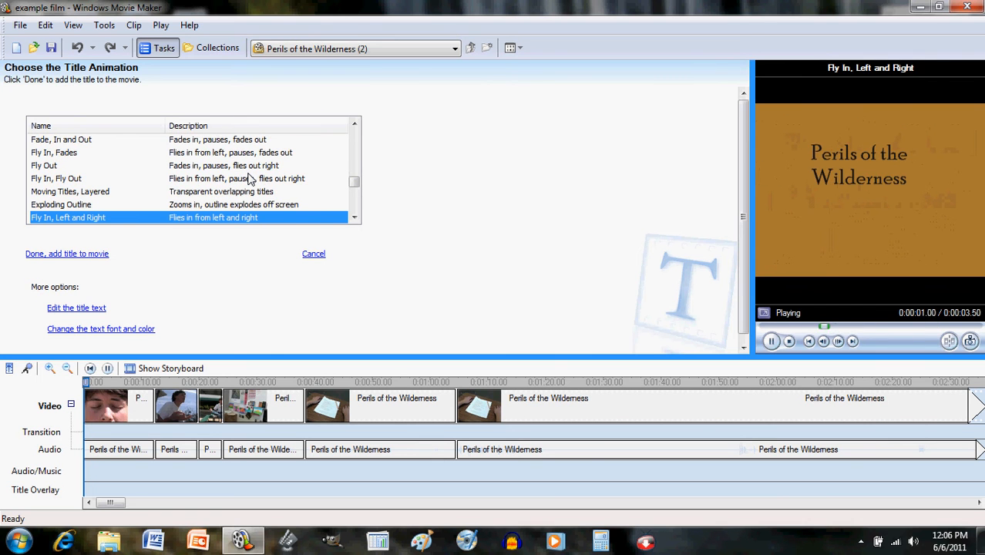
key("Down")
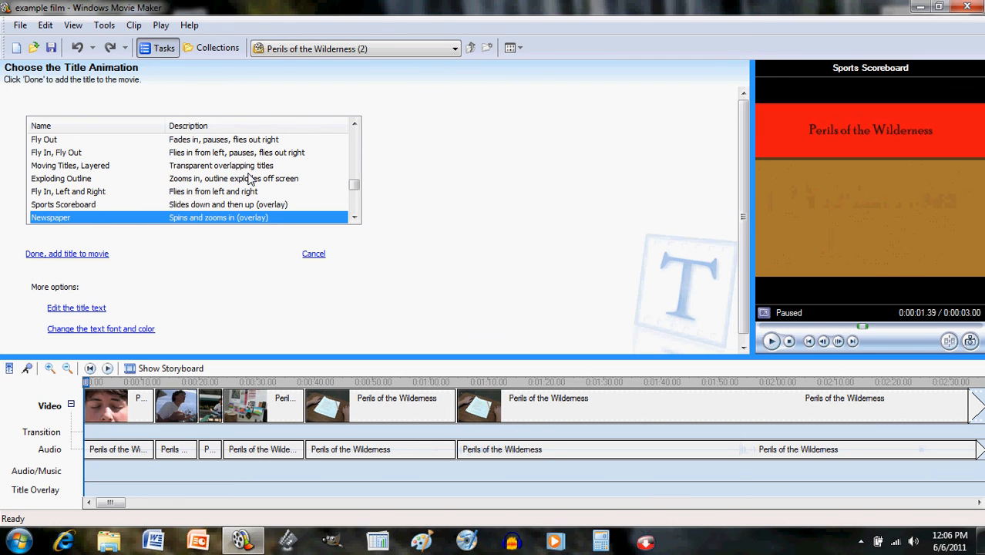
key("Down")
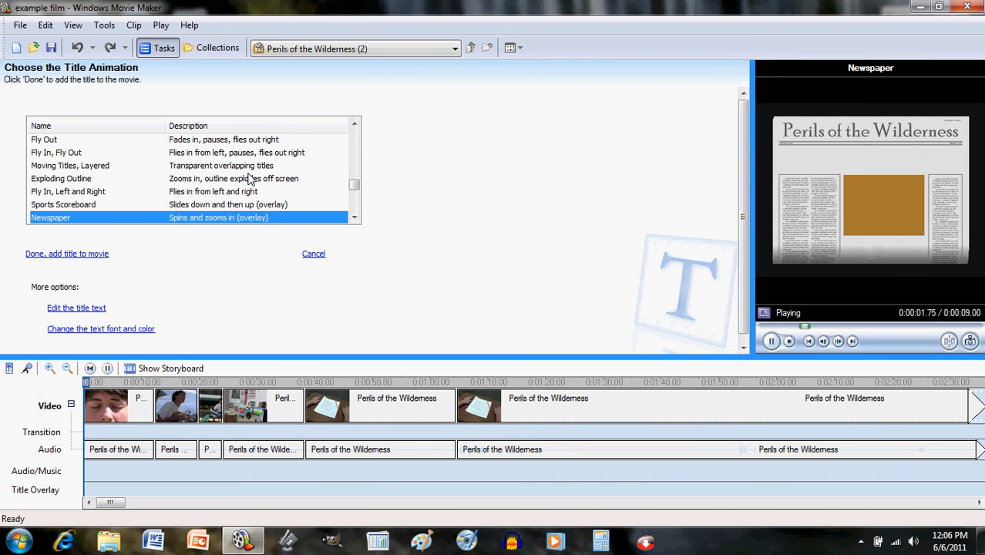
key("Down")
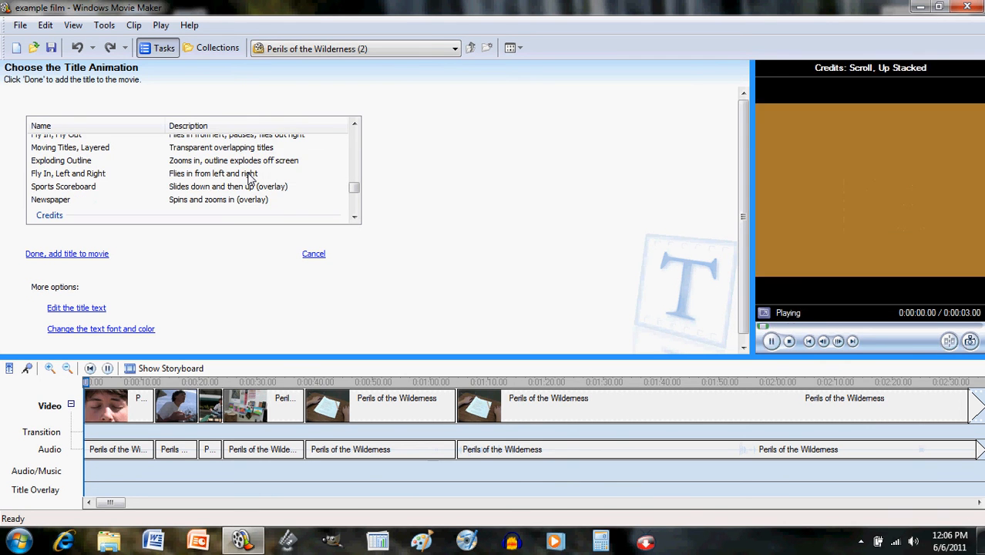
key("Up")
key("Up")
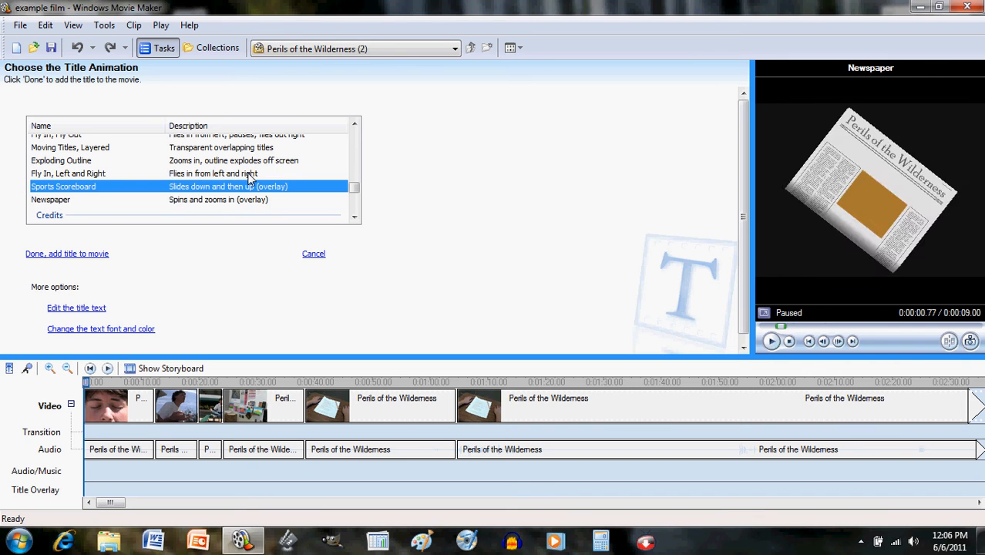
key("Up")
key("Up")
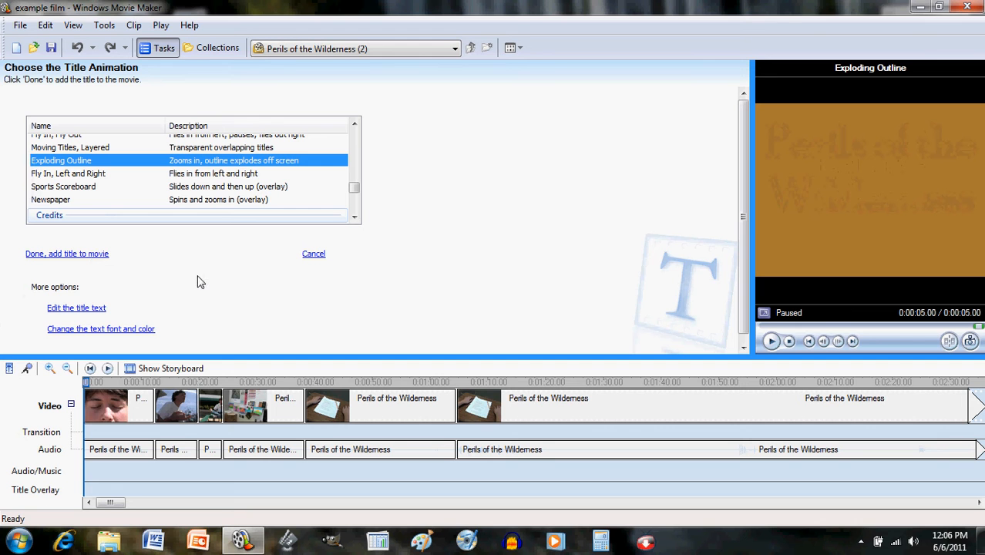
left_click(75, 254)
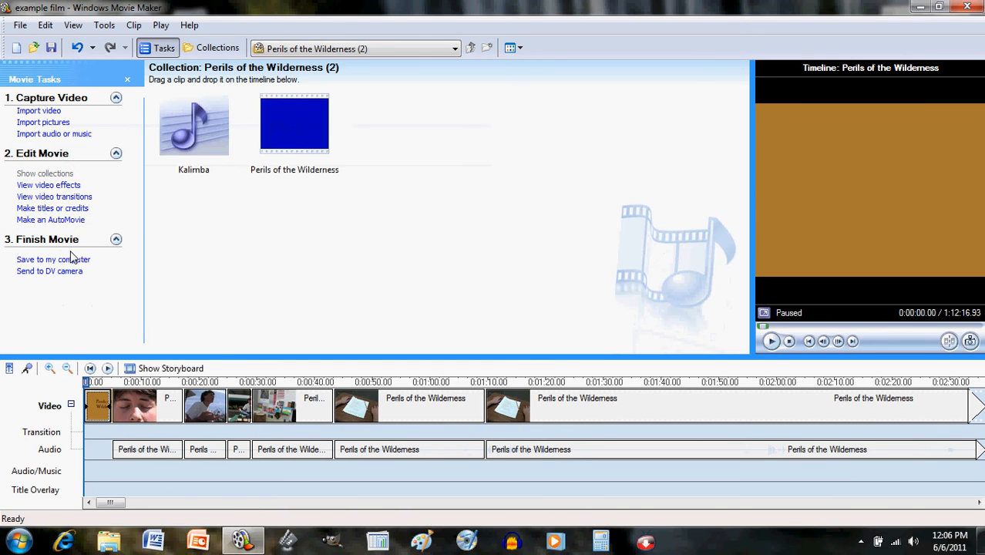
left_click(772, 343)
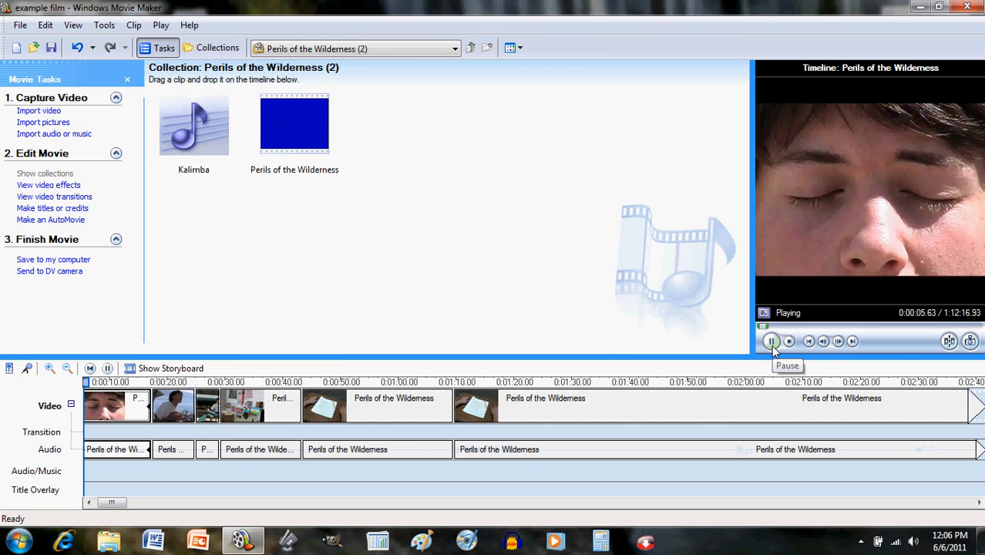
- Pause playback, zoom the timeline in three times and select the title clip at the start
left_click(772, 343)
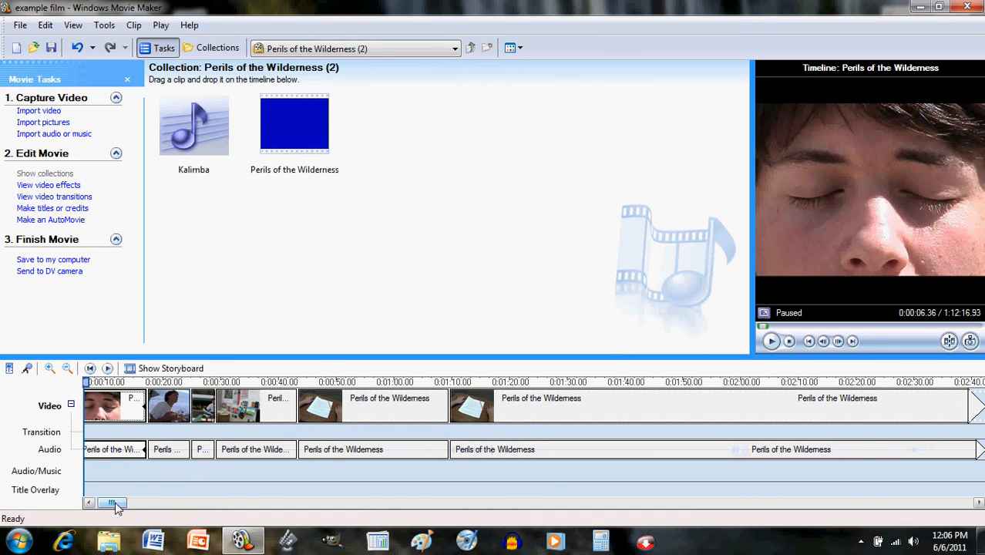
left_click_drag(118, 509, 109, 507)
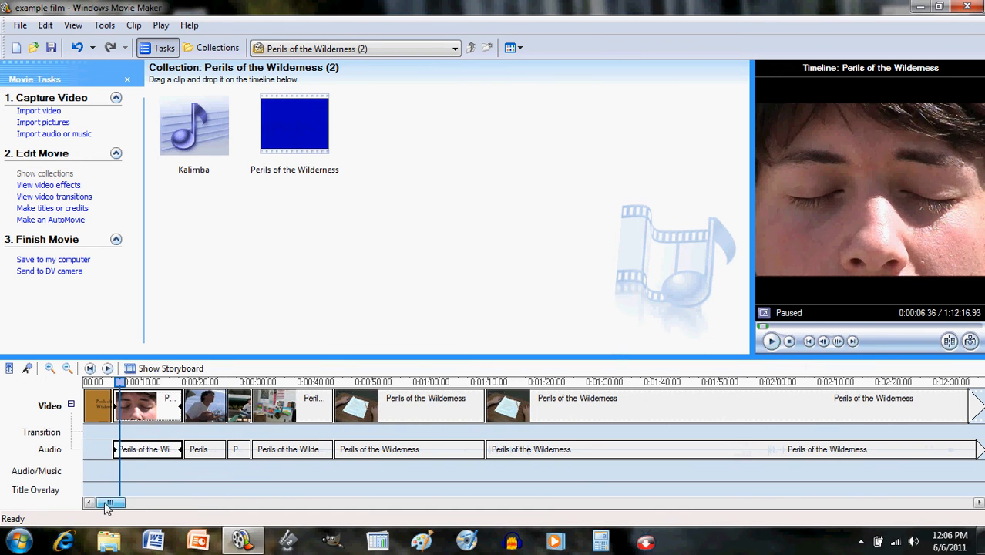
left_click(49, 371)
left_click(50, 370)
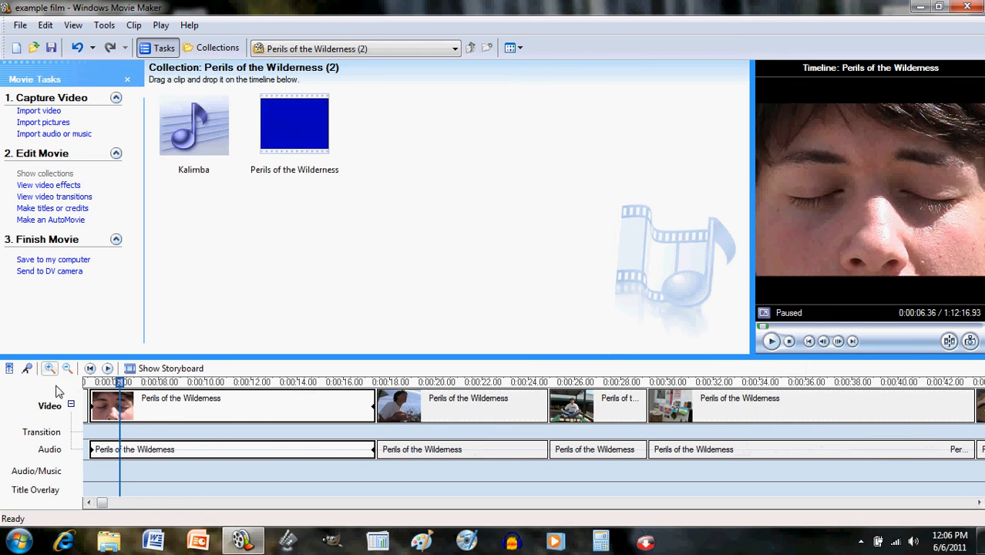
left_click(92, 503)
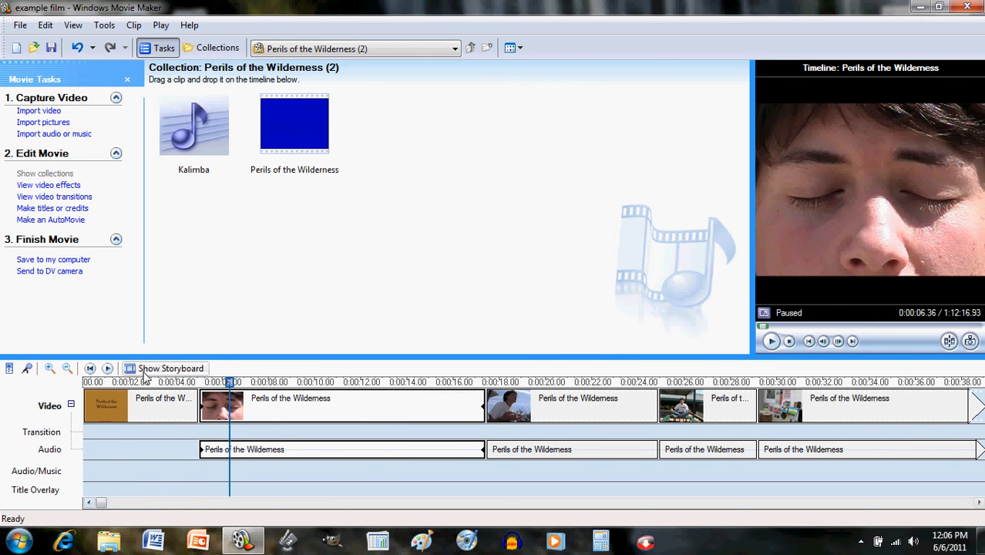
left_click(163, 416)
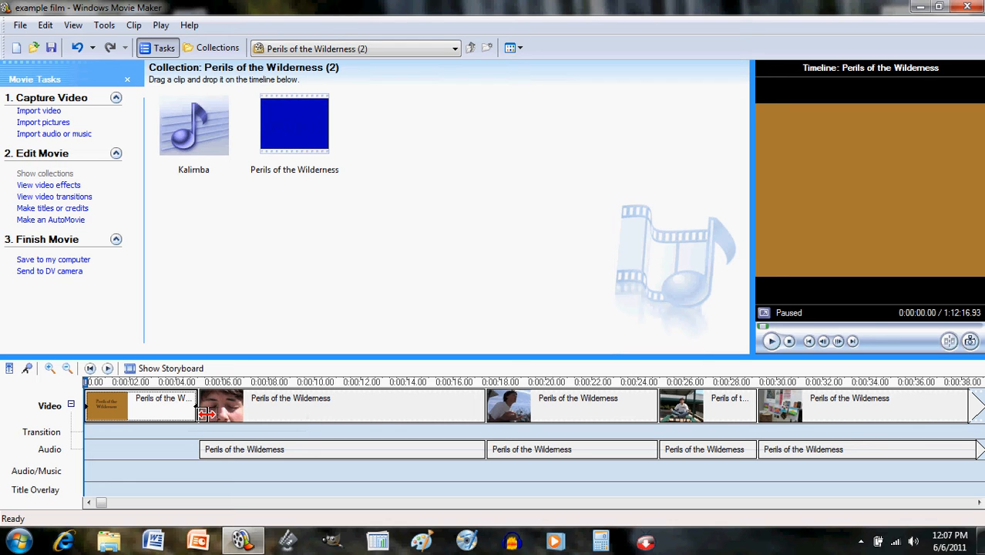
- Lengthen the opening title clip to 7.40 seconds and replay it from the start to check timing
left_click_drag(205, 414, 260, 421)
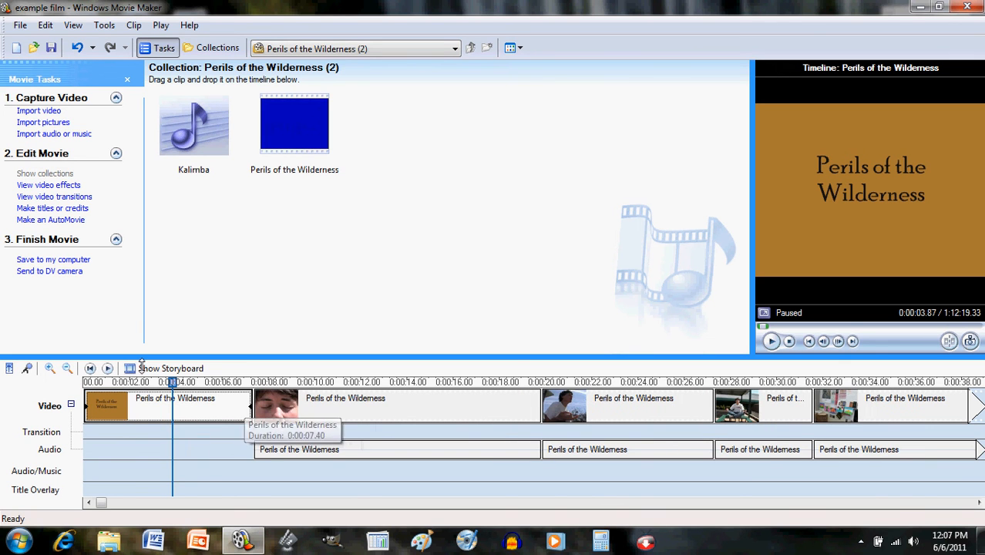
left_click(90, 369)
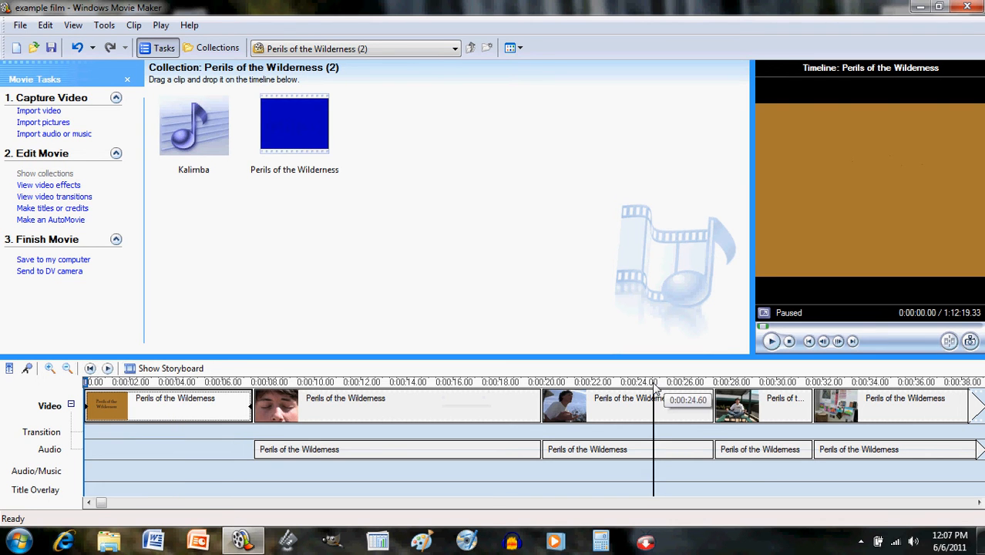
left_click(771, 341)
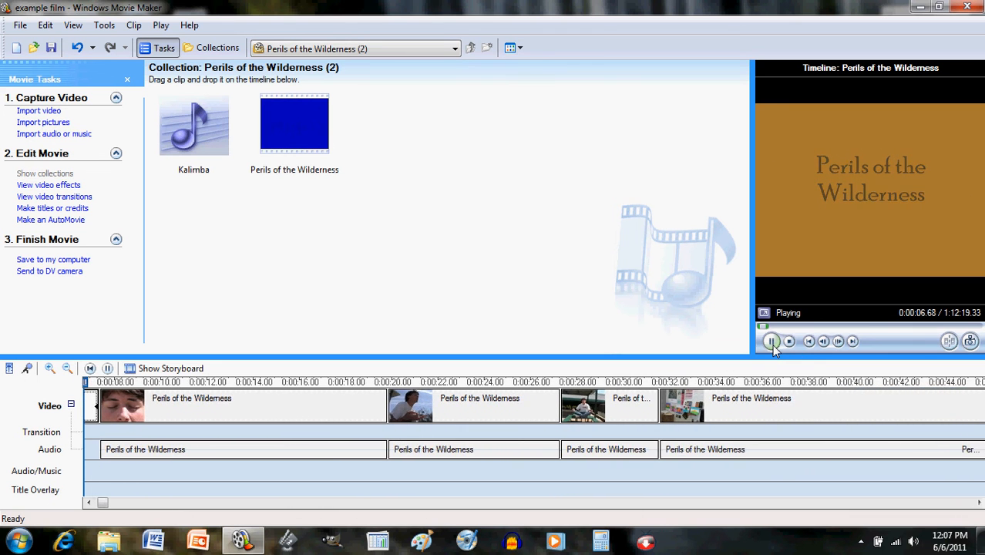
left_click(773, 344)
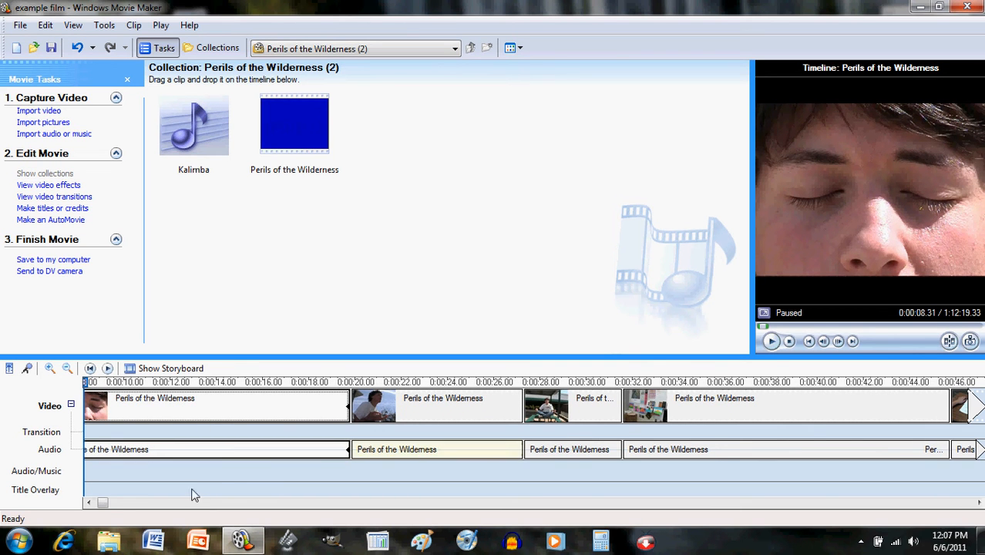
left_click_drag(103, 505, 92, 503)
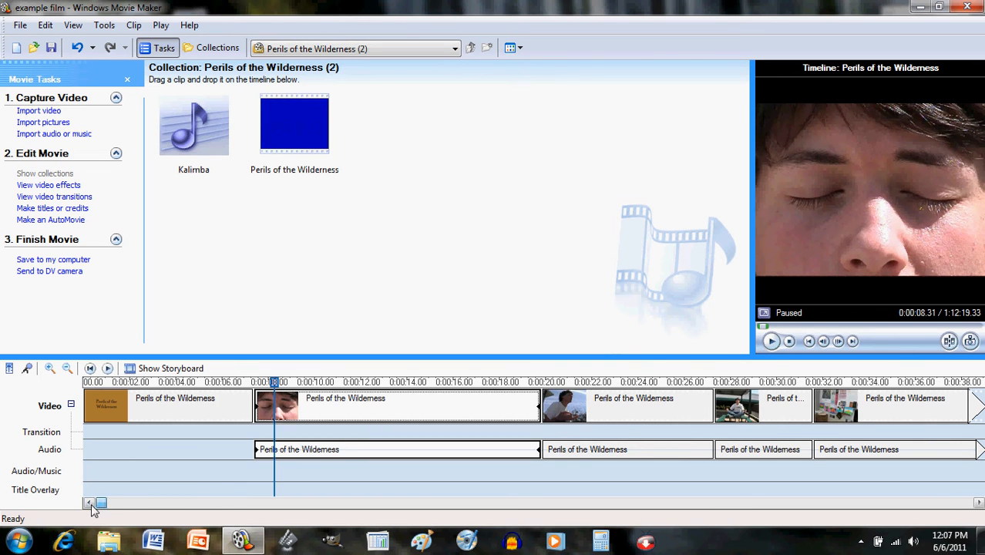
left_click(181, 410)
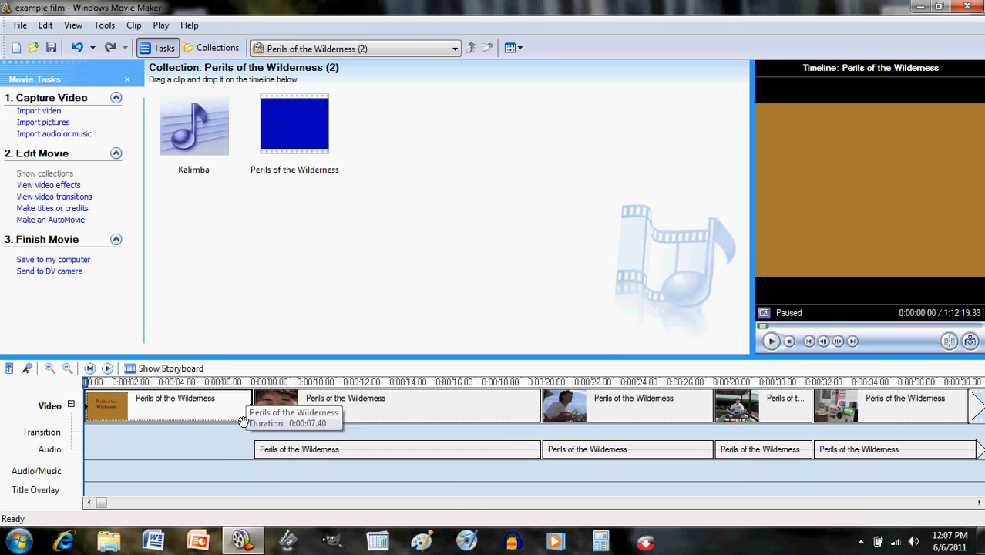
left_click(174, 385)
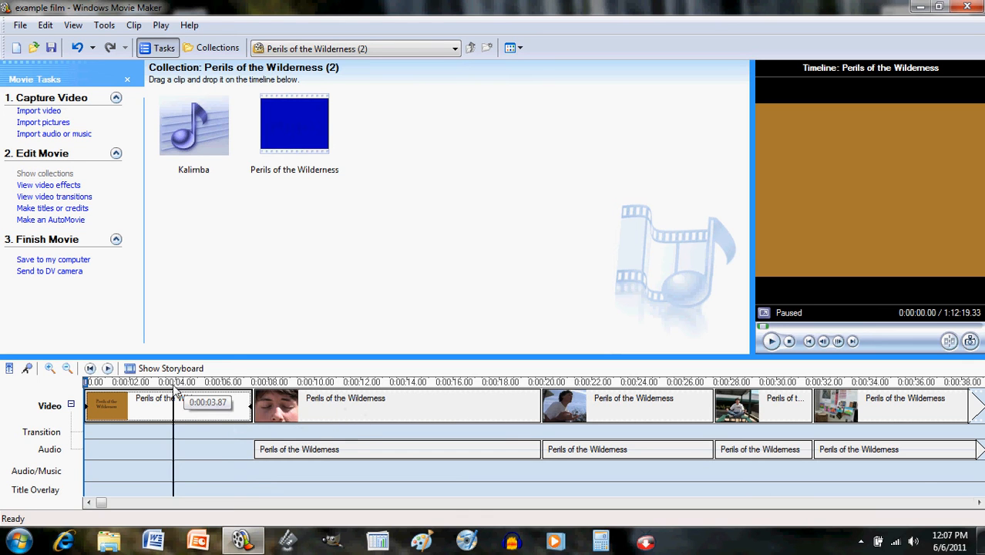
- Add a title after the selected clip reading 'Starring' with the lead actor's name
left_click(74, 209)
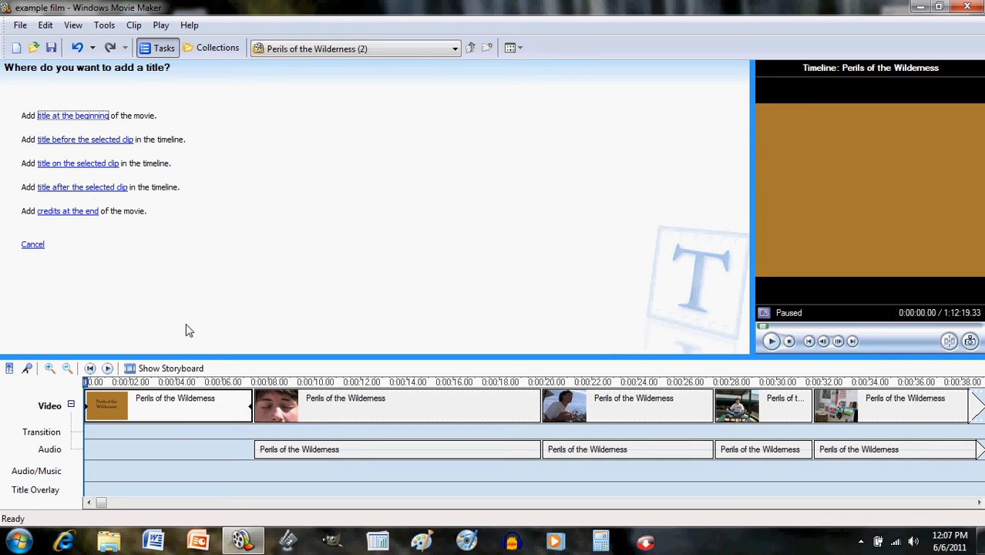
left_click(114, 191)
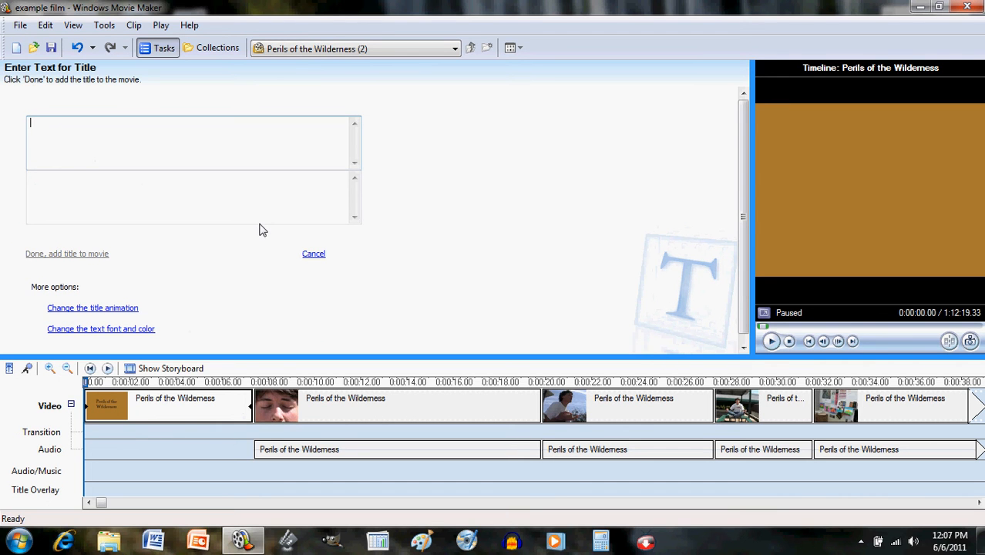
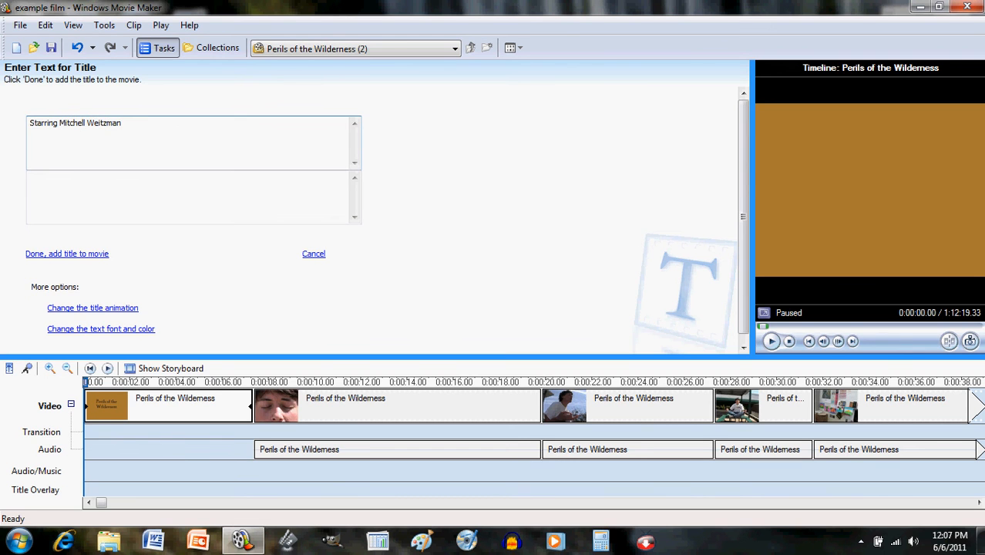
left_click(84, 255)
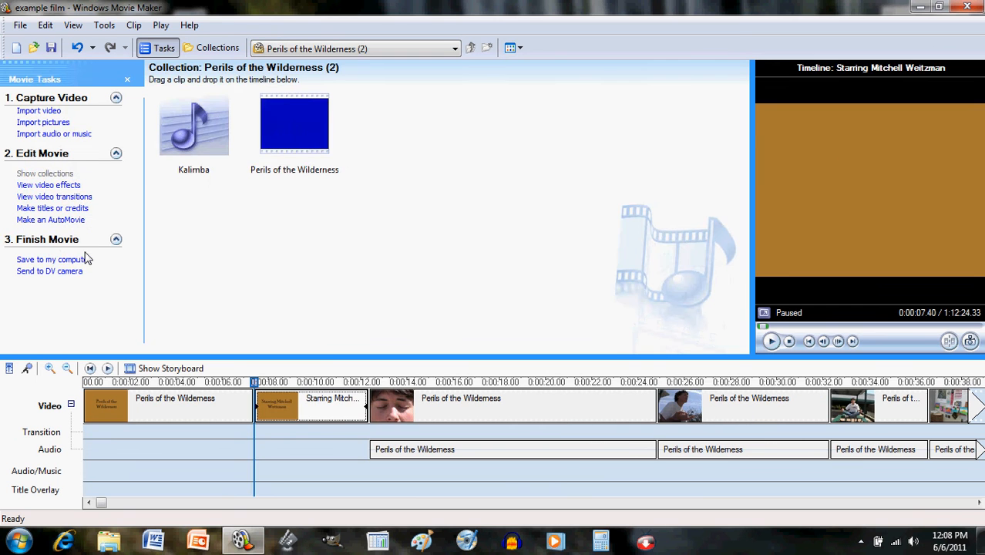
- Replay the preview, trim the opening title to about 4.5 seconds, then delete both title clips
left_click(769, 342)
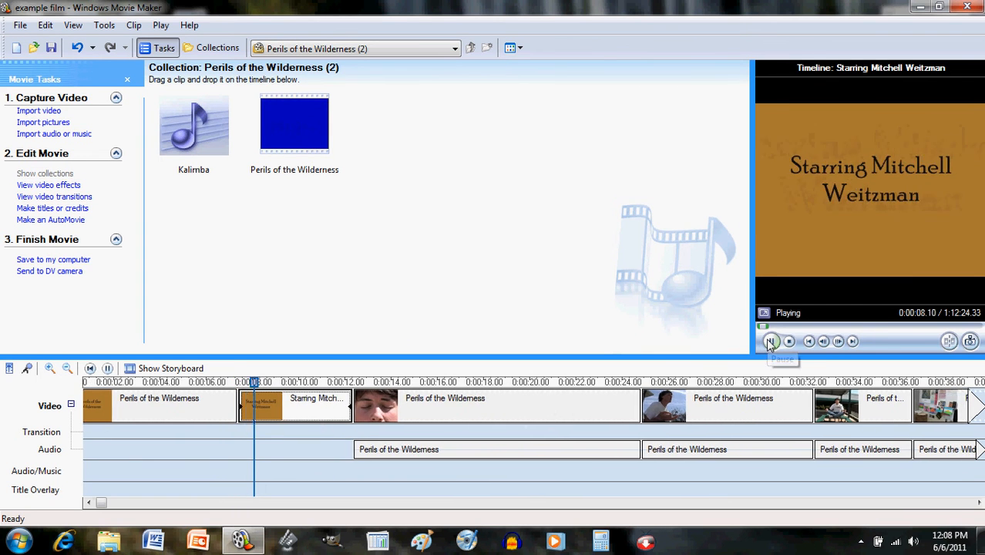
left_click(770, 341)
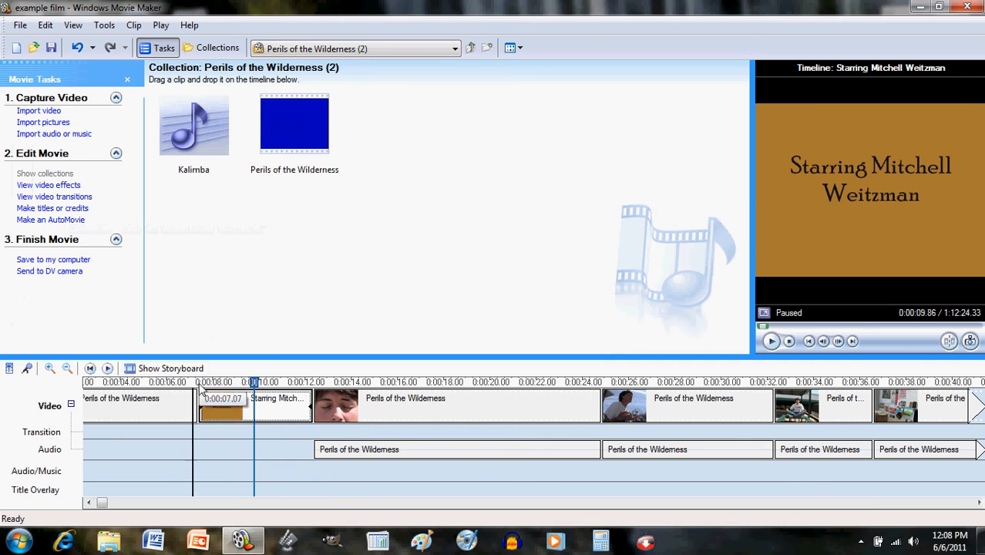
left_click(151, 403)
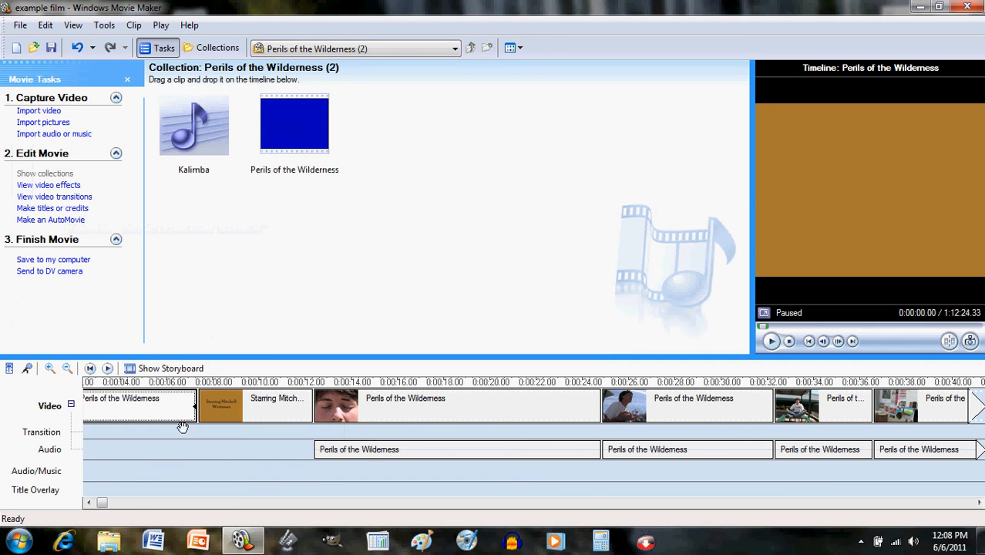
left_click(91, 502)
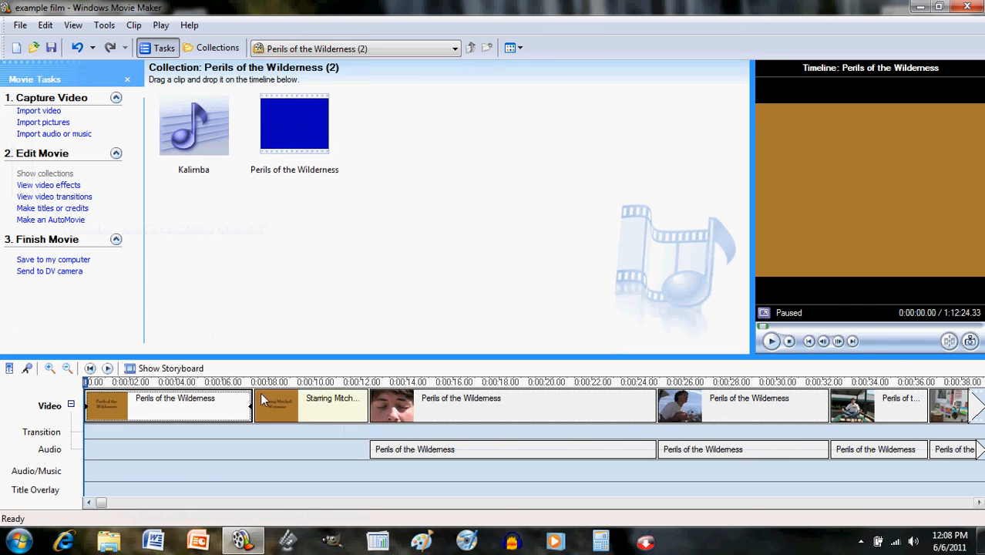
left_click_drag(253, 415, 173, 415)
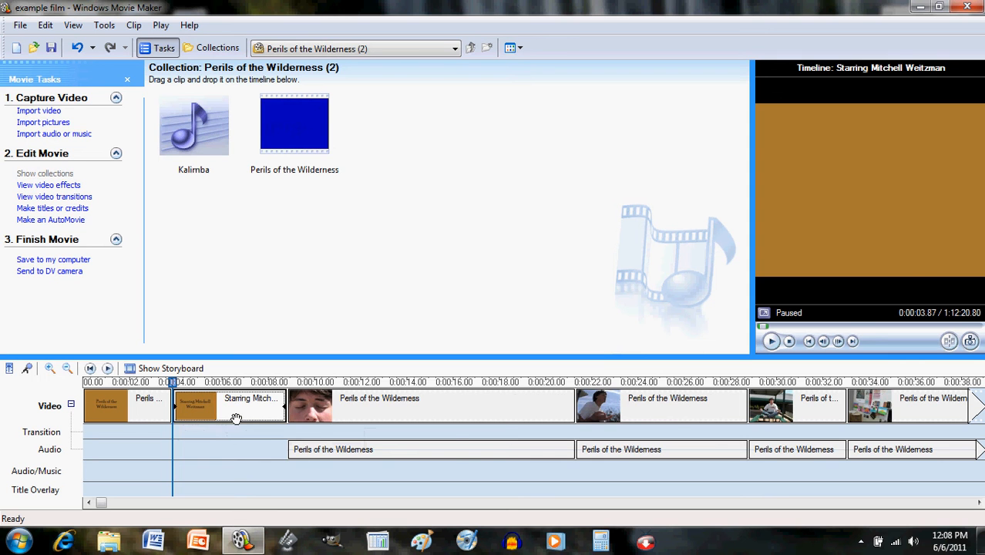
key("Delete")
left_click(152, 416)
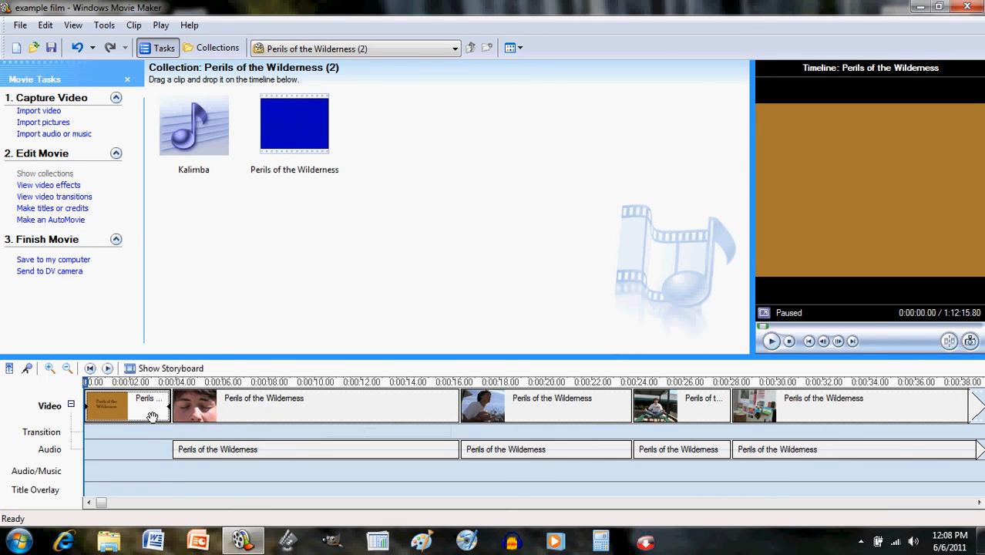
key("Delete")
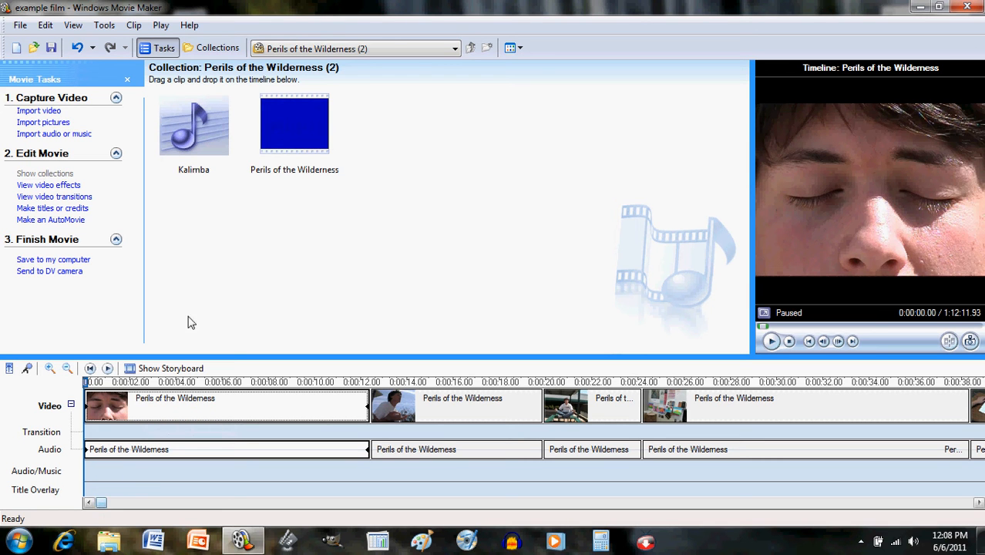
- Start end credits and type the 'Perils of the Wilderness' heading and the cast names
left_click(88, 210)
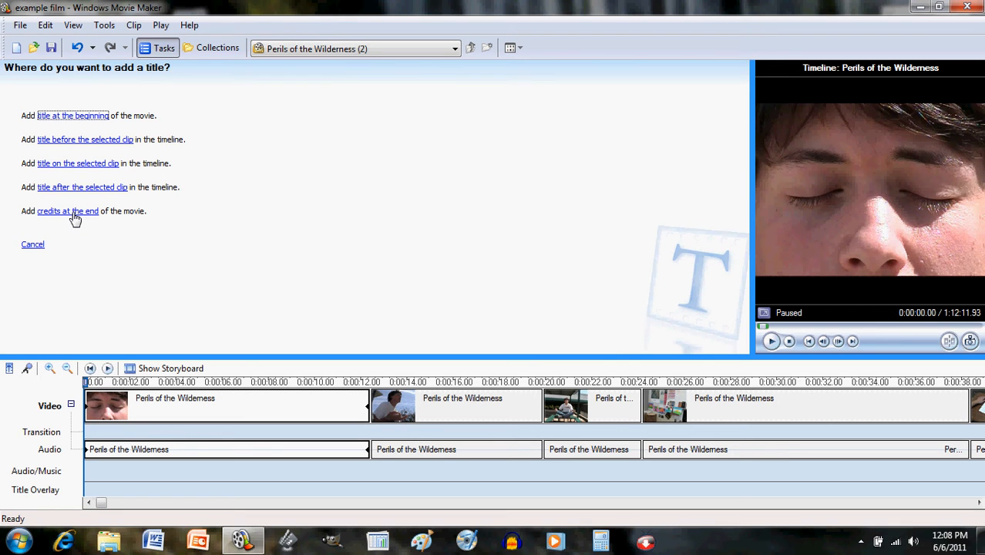
left_click(75, 212)
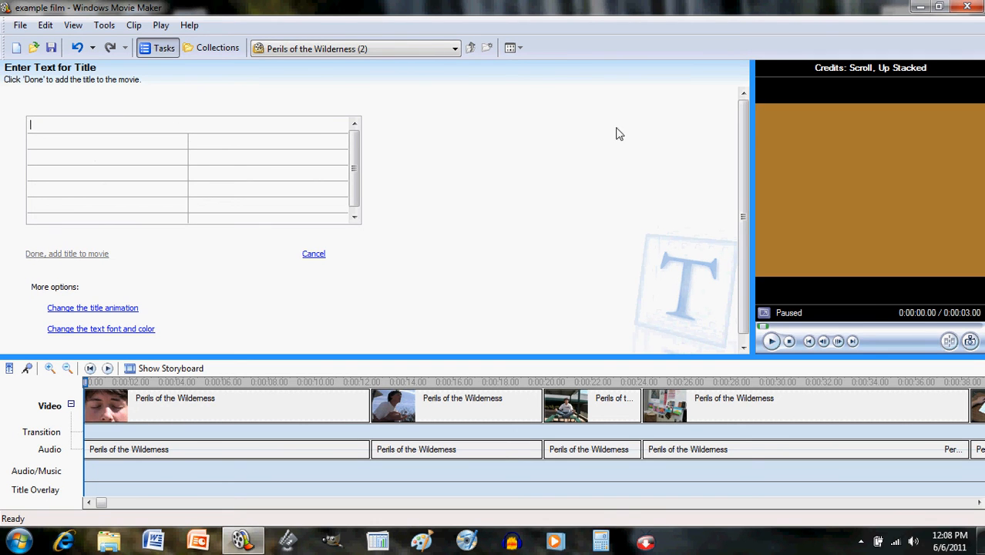
type("Perils of the Wilderness")
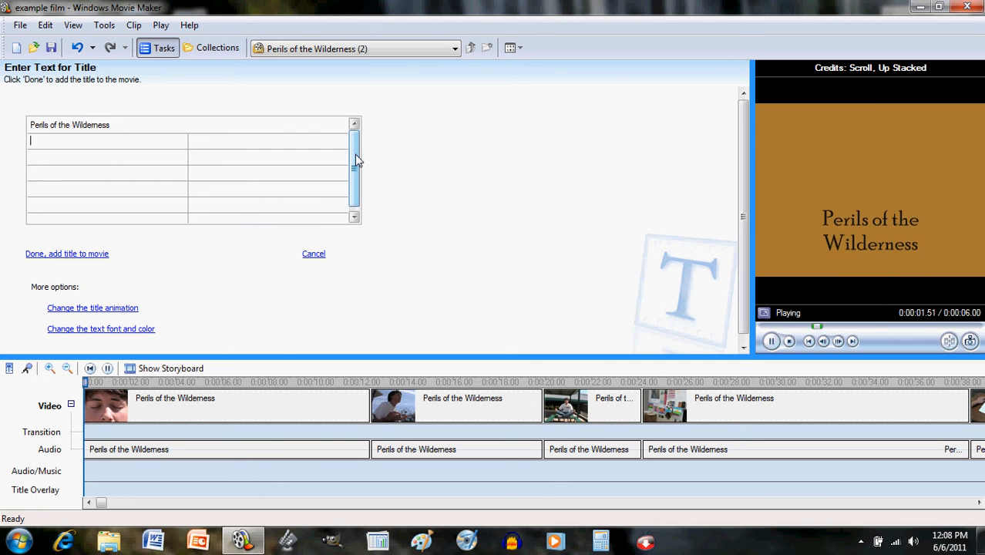
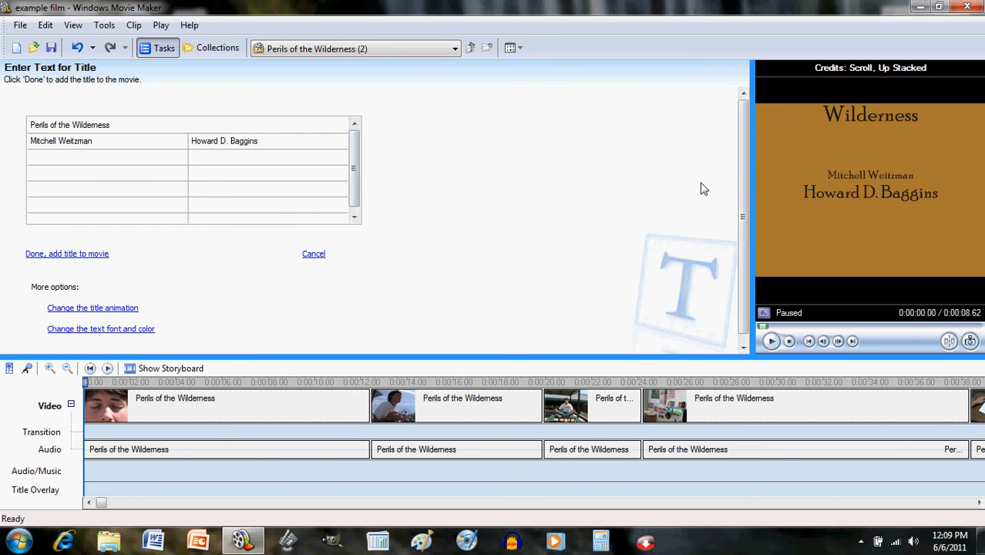
- Swap the cast names by pasting the first name into its partner cell and retyping the first
left_click(98, 142)
key("ctrl+c")
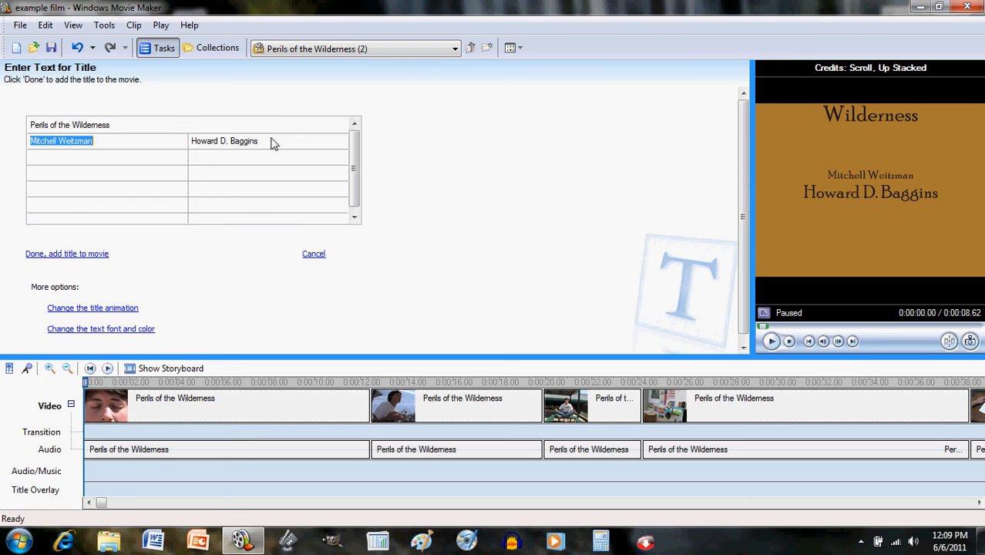
key("Tab")
key("ctrl+v")
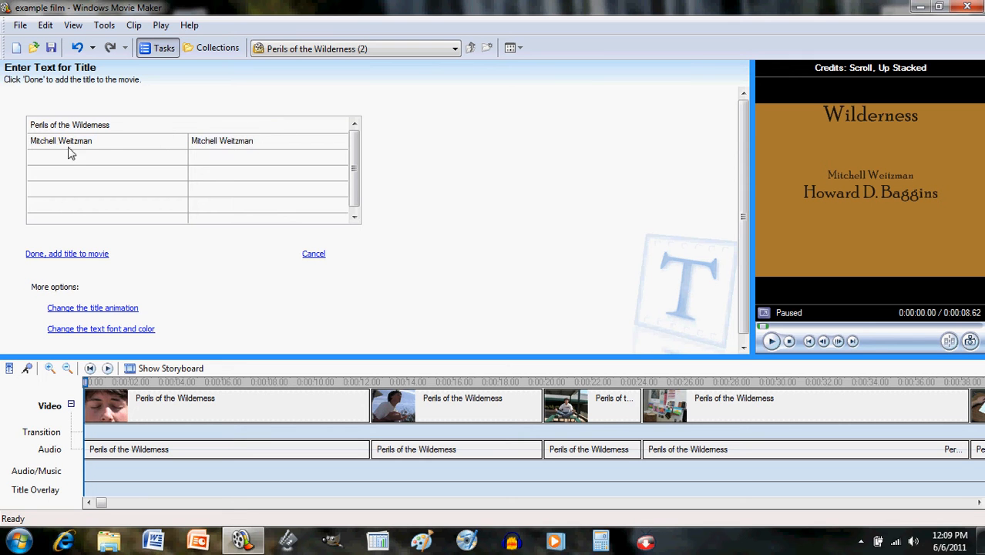
key("shift+Tab")
type("HOw")
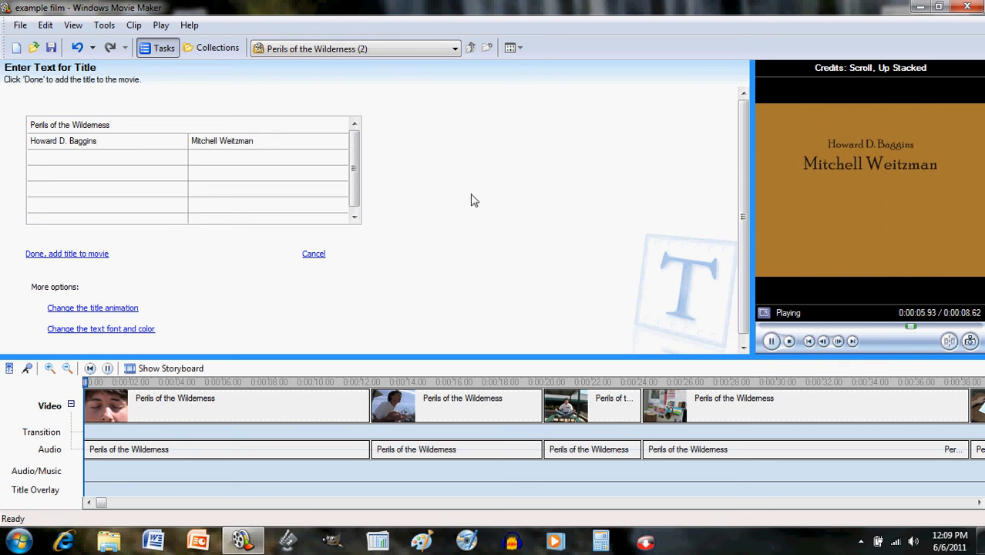
- Return to the credits animation list and scroll down through the choices
left_click(104, 308)
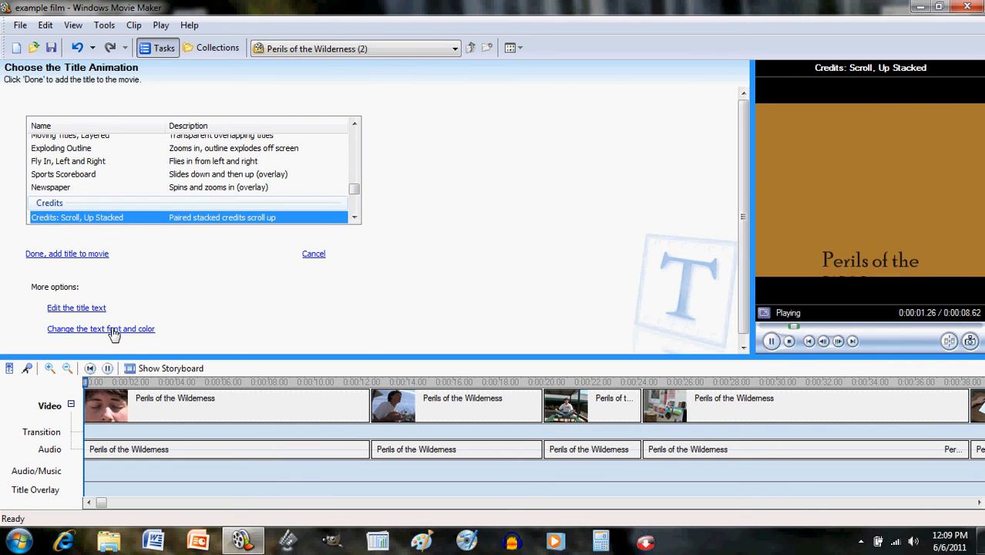
left_click(113, 330)
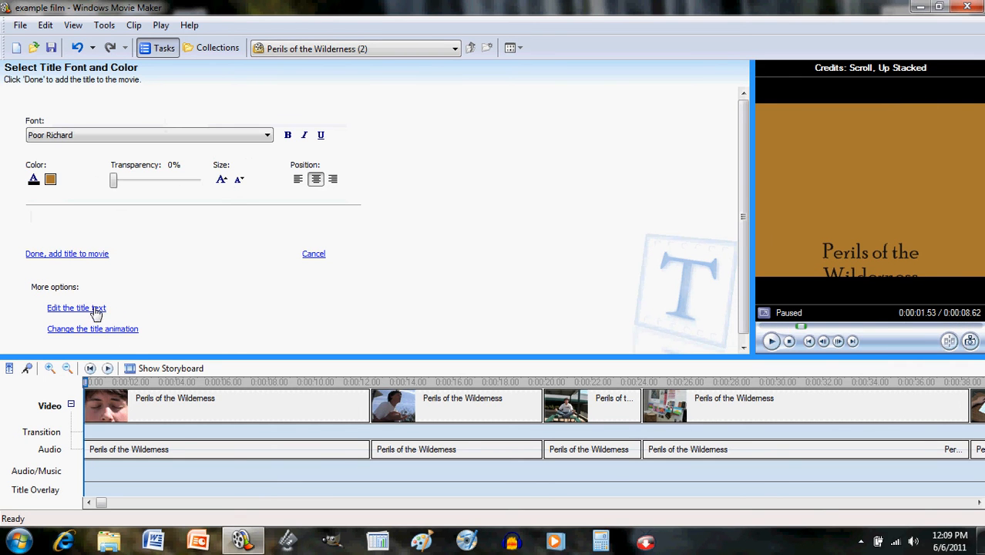
left_click(100, 332)
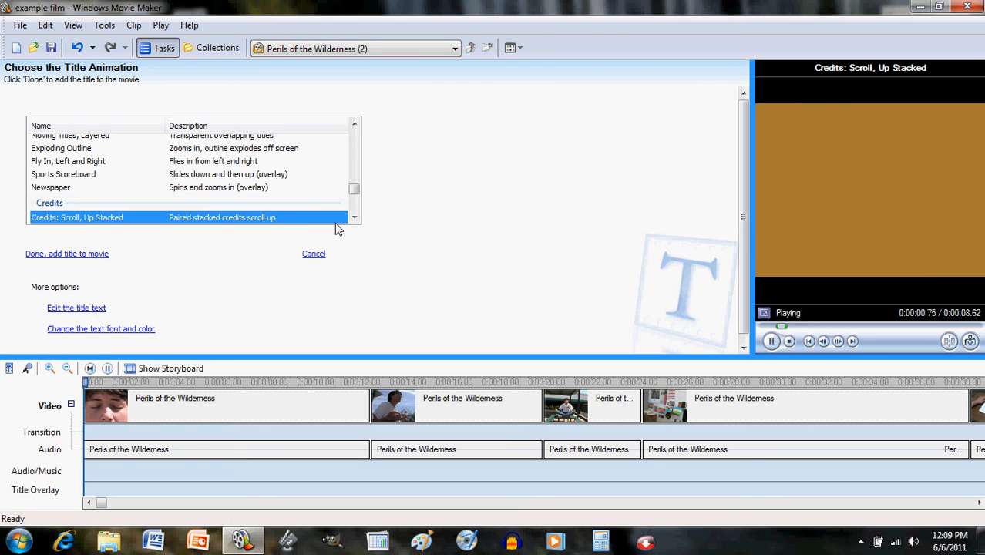
left_click(355, 218)
left_click(355, 217)
left_click(355, 217)
left_click(354, 217)
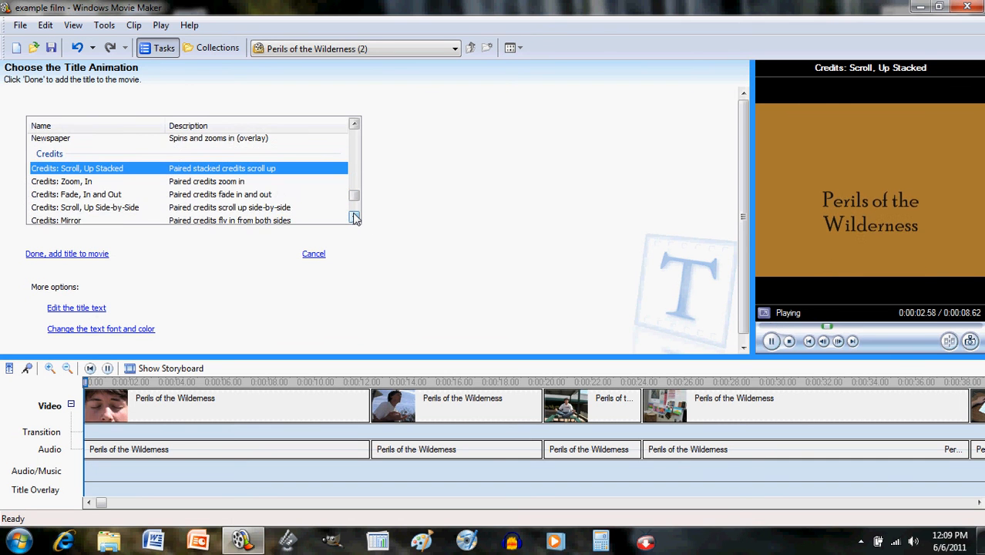
left_click(355, 217)
- Preview the Scroll Up Side-by-Side, Mirror, Video Left and Video Top credit animations
left_click(218, 196)
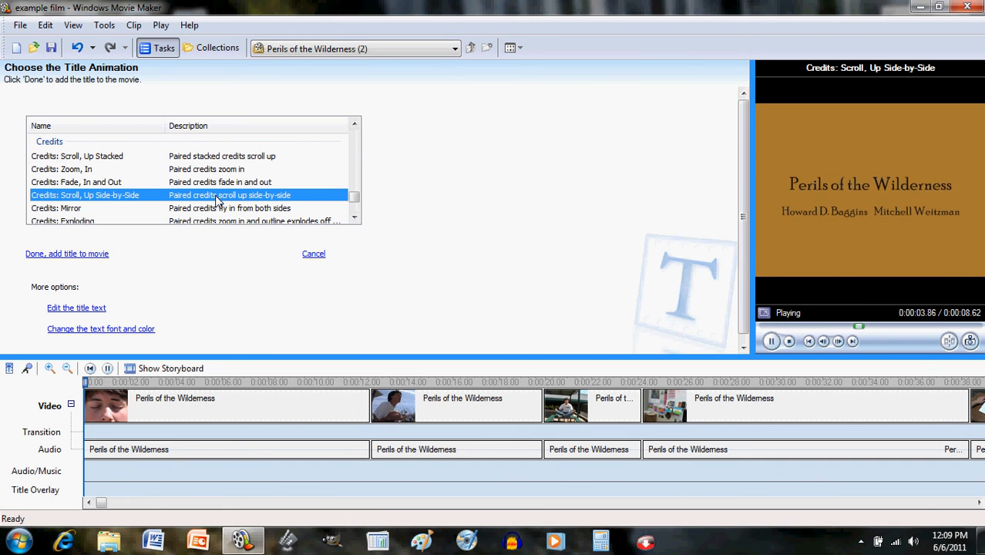
left_click(213, 209)
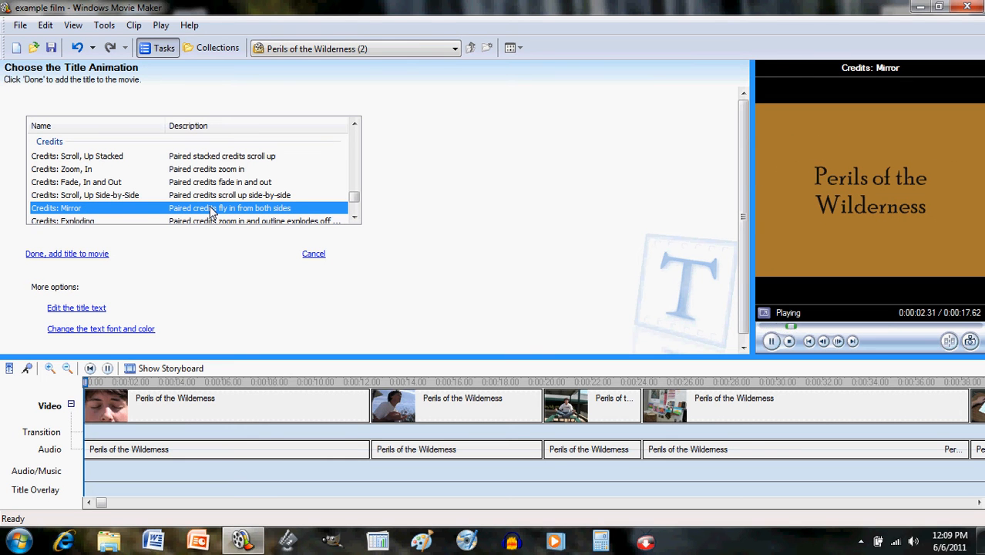
left_click(354, 218)
left_click(354, 217)
left_click(354, 218)
left_click(354, 217)
left_click(354, 217)
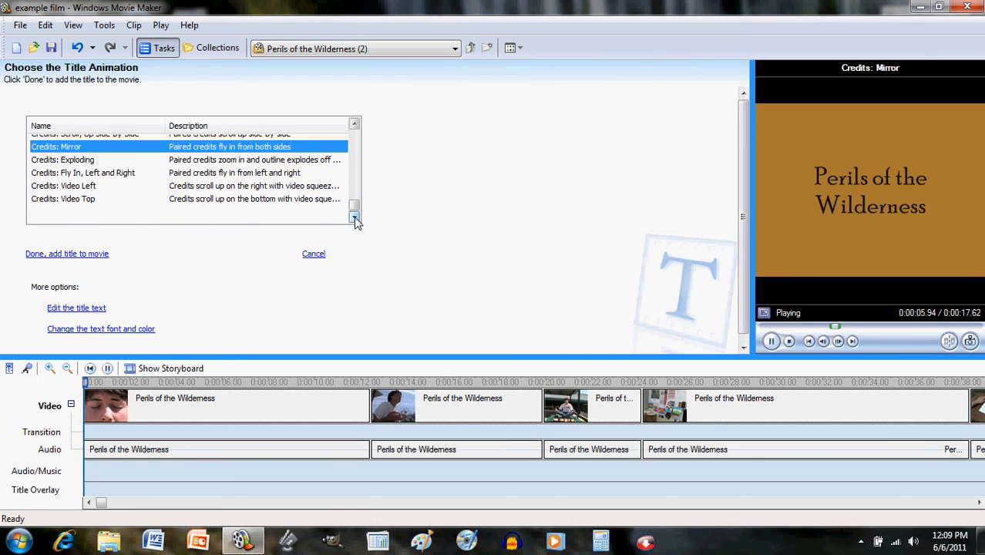
left_click(268, 187)
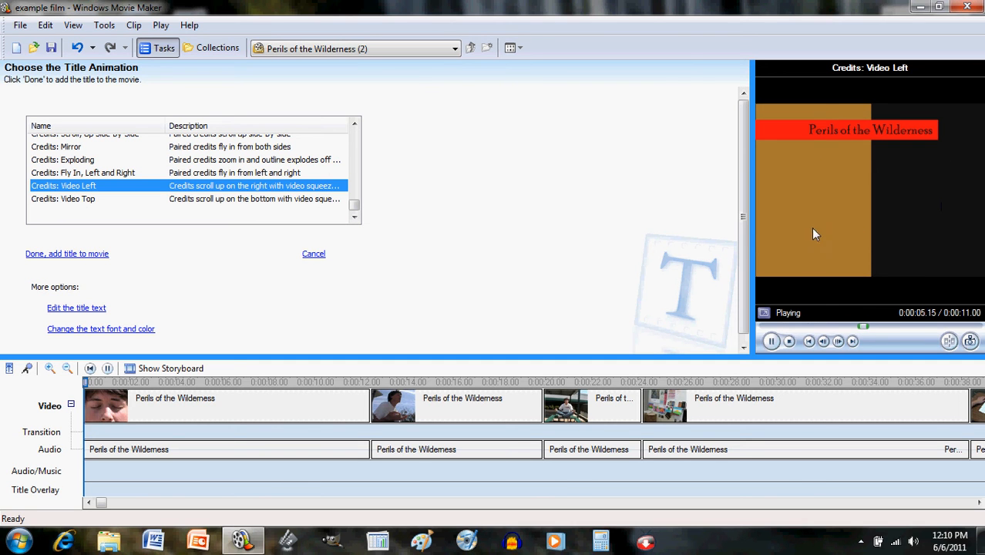
left_click(209, 200)
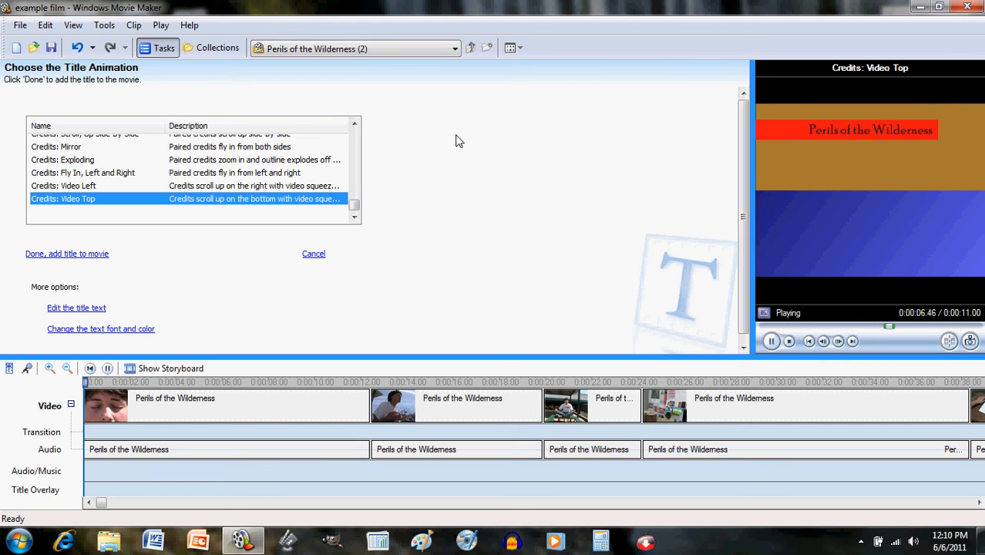
- Cancel the credits, play and pause the movie, then scroll back and select the first clip
left_click(313, 254)
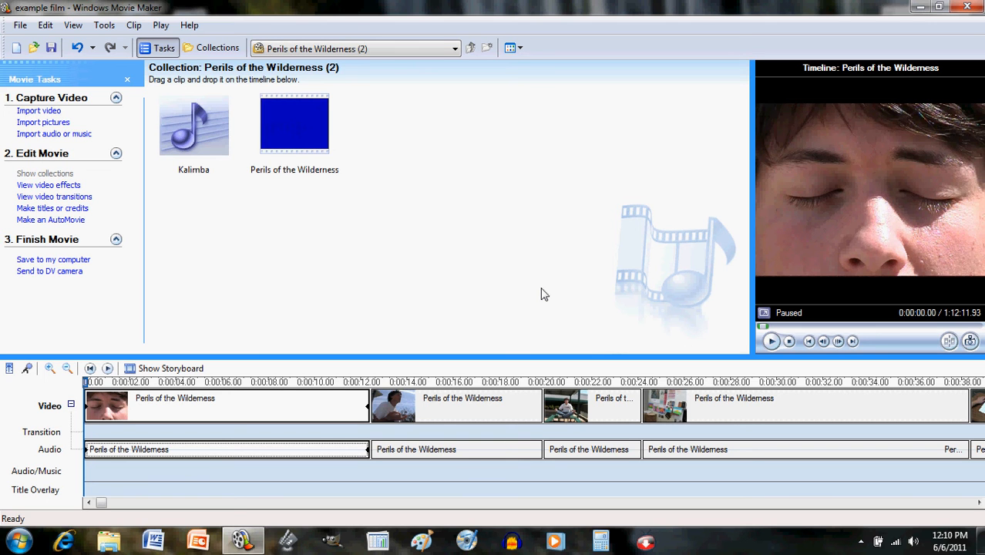
left_click(770, 341)
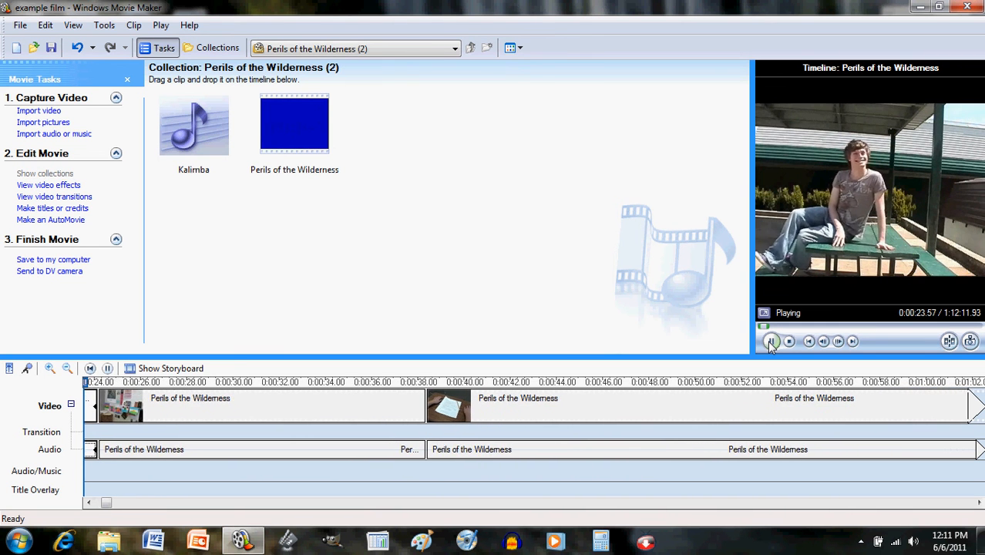
left_click(770, 341)
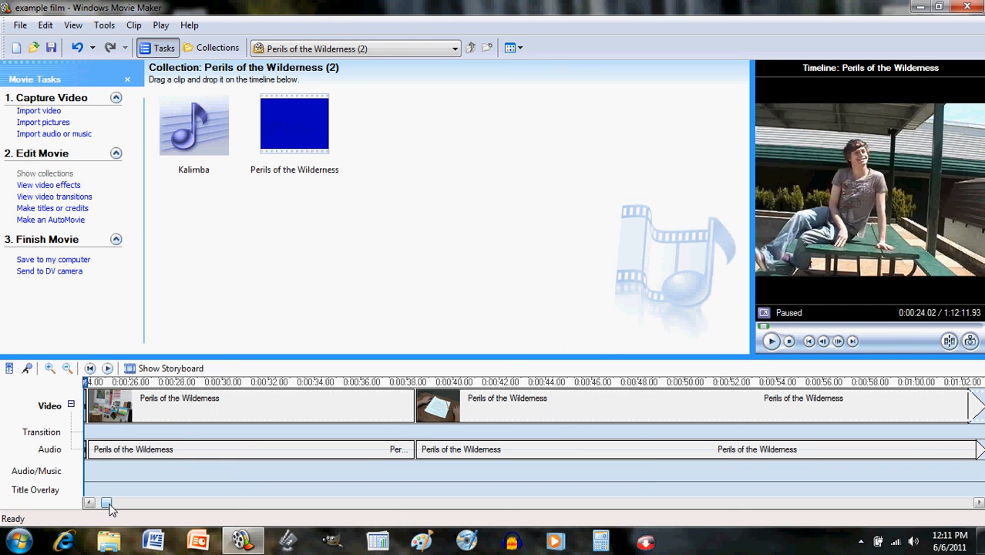
mouse_move(110, 504)
left_mouse_down()
mouse_move(69, 494)
mouse_move(92, 503)
left_mouse_up()
left_click(153, 417)
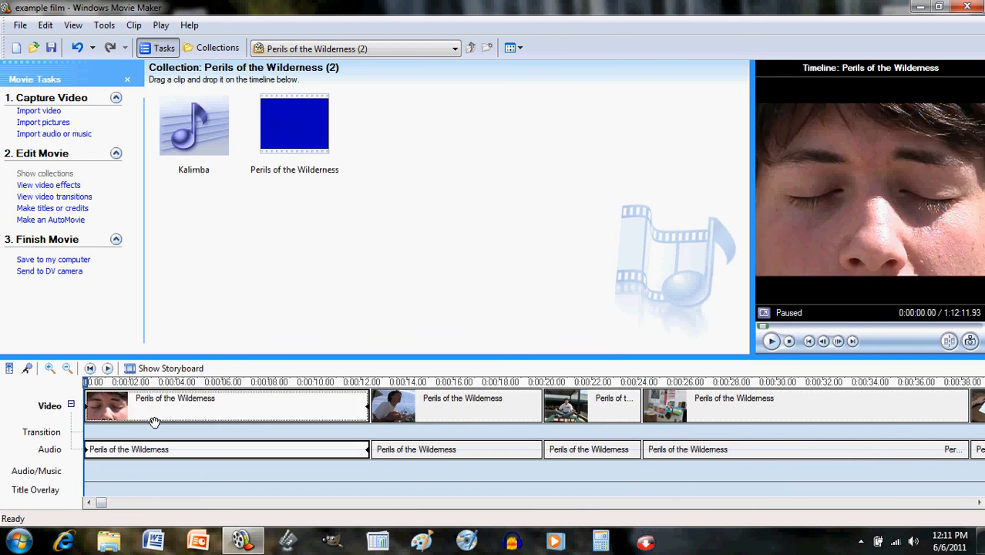
- Start a title on the selected first clip reading 'Advanced Drama Presents'
left_click(60, 209)
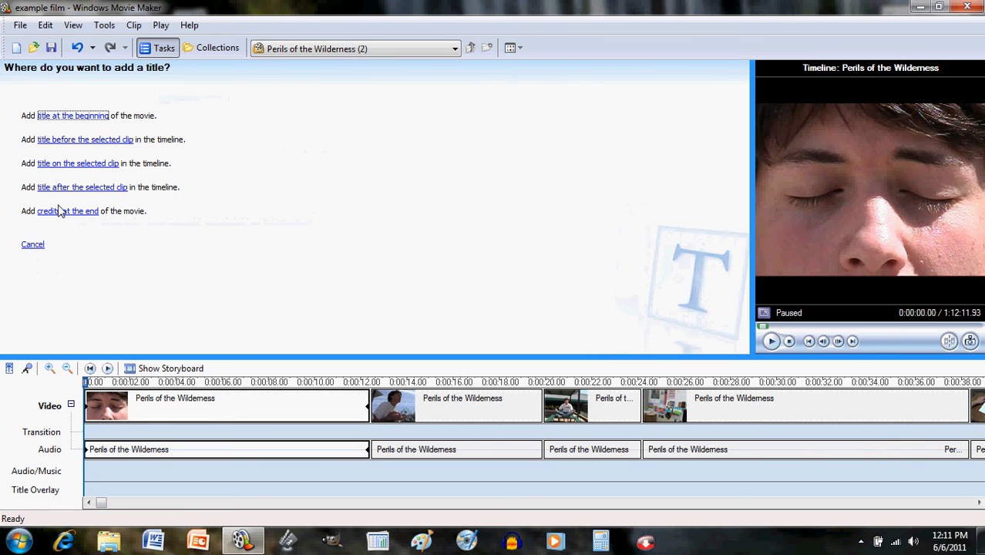
left_click(80, 165)
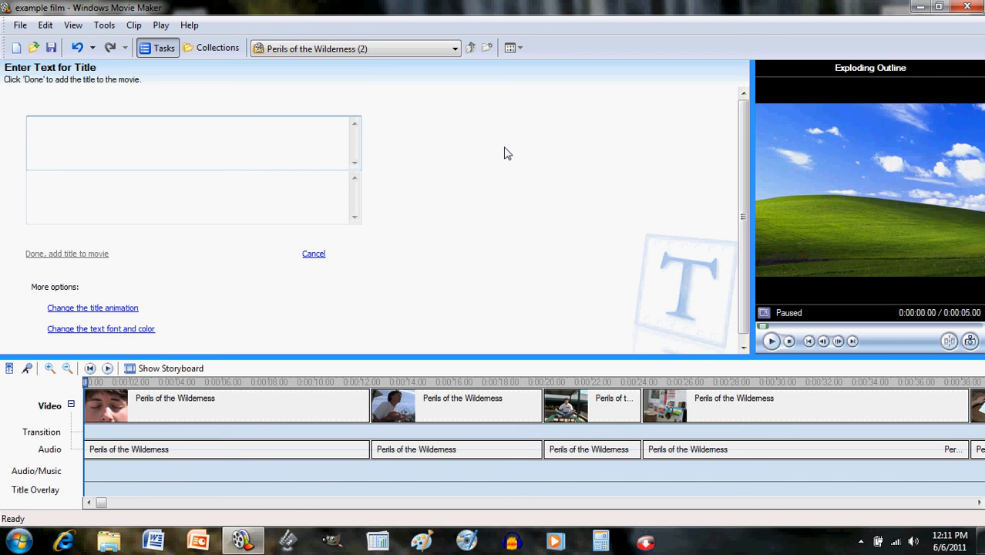
type("Advanced Drama Presents")
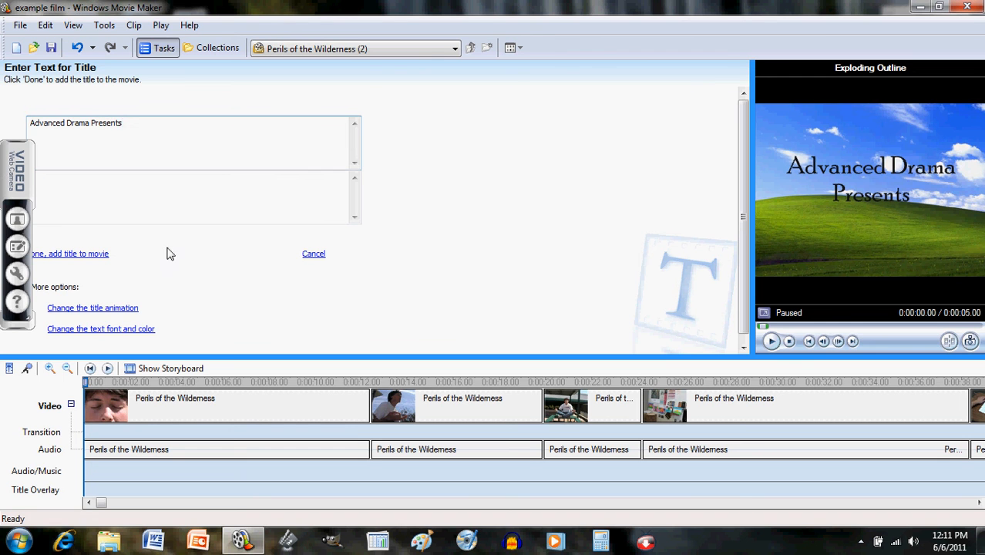
left_click(116, 329)
- Change the 'Advanced Drama Presents' text colour to white and play the preview
left_click(34, 179)
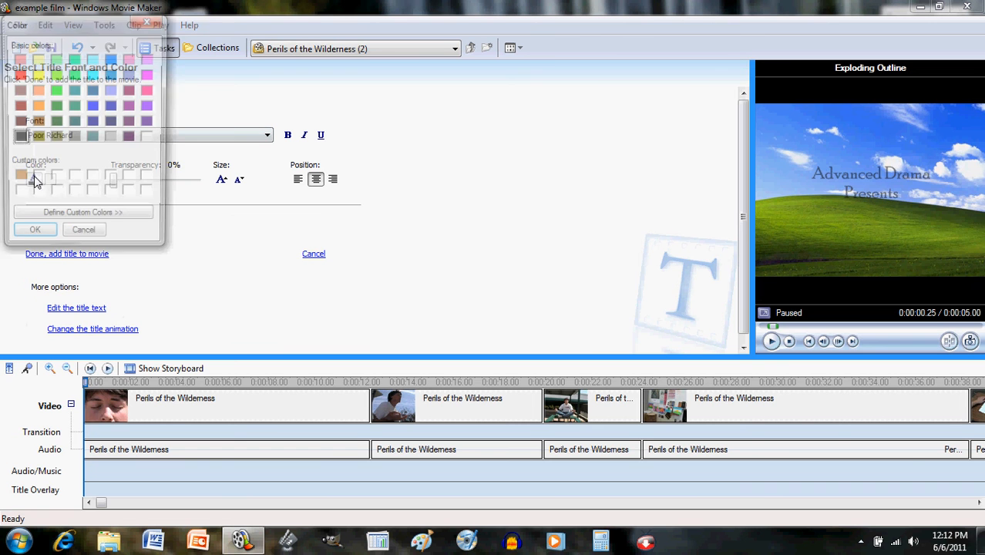
left_click(150, 138)
left_click(31, 237)
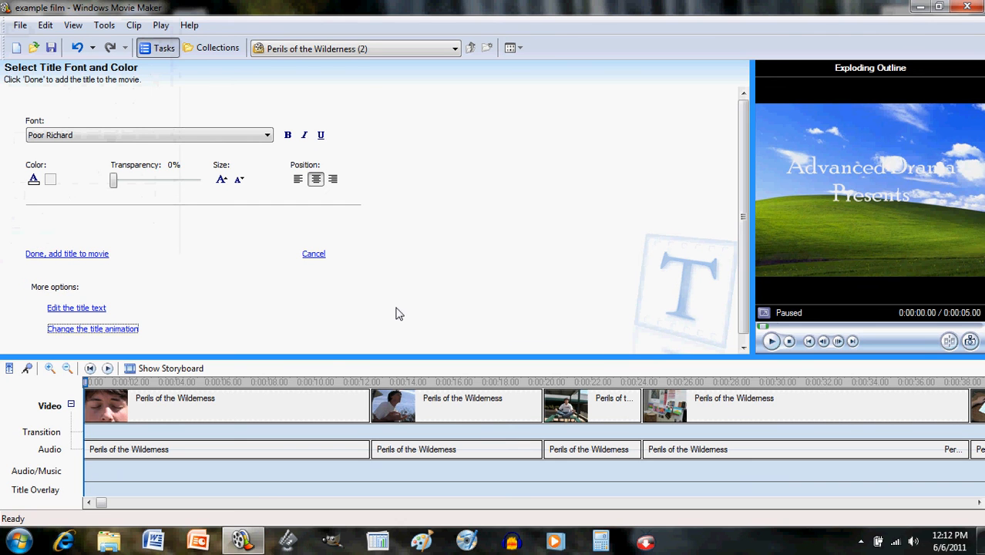
key("space")
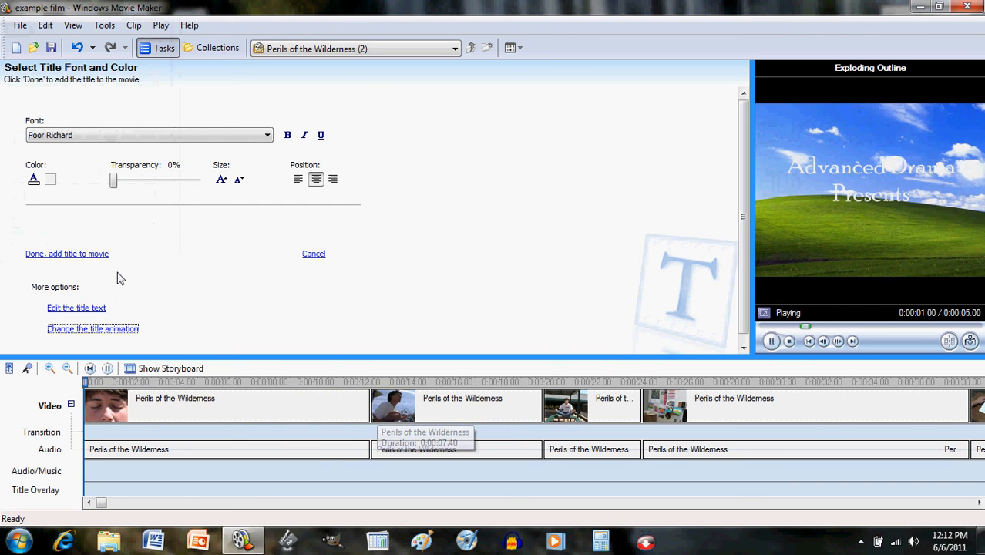
left_click(96, 330)
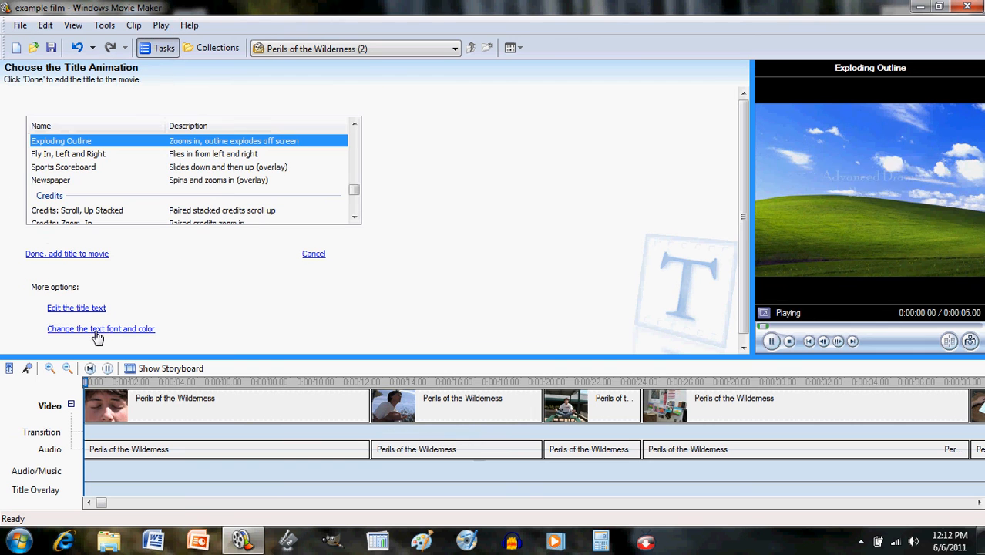
- Scroll the animation list and apply the Subtitle animation to 'Advanced Drama Presents'
left_click(354, 218)
left_click(357, 135)
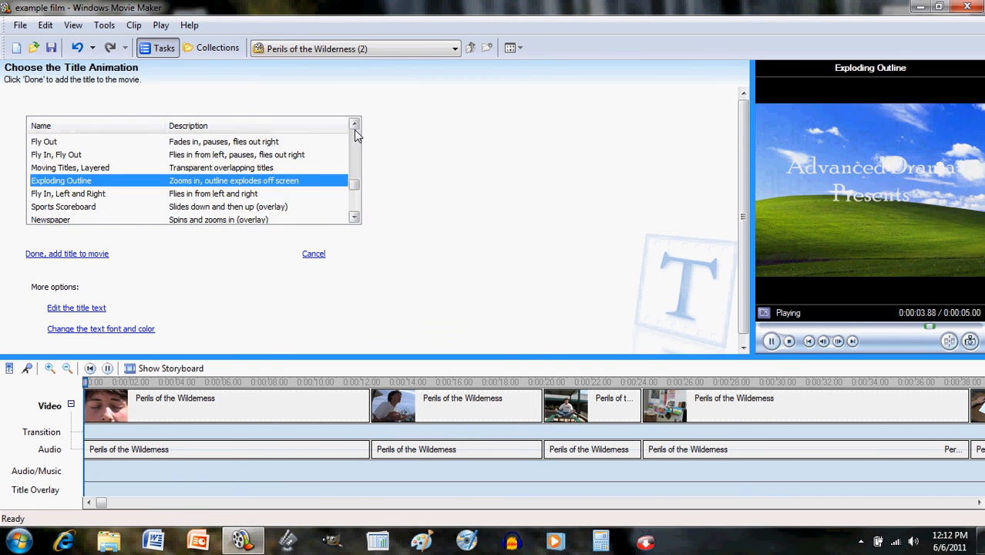
left_click(354, 125)
left_click(354, 135)
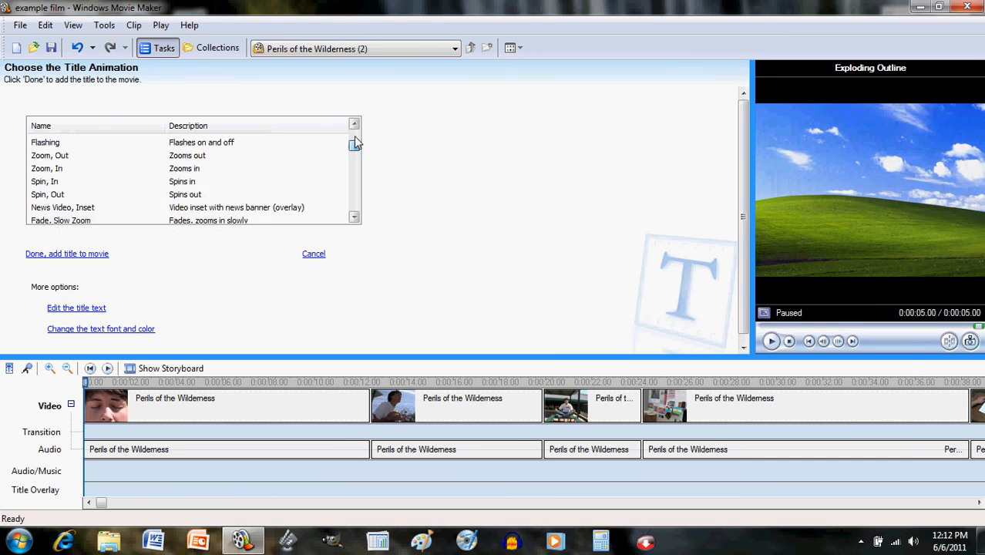
left_click(354, 135)
left_click(351, 218)
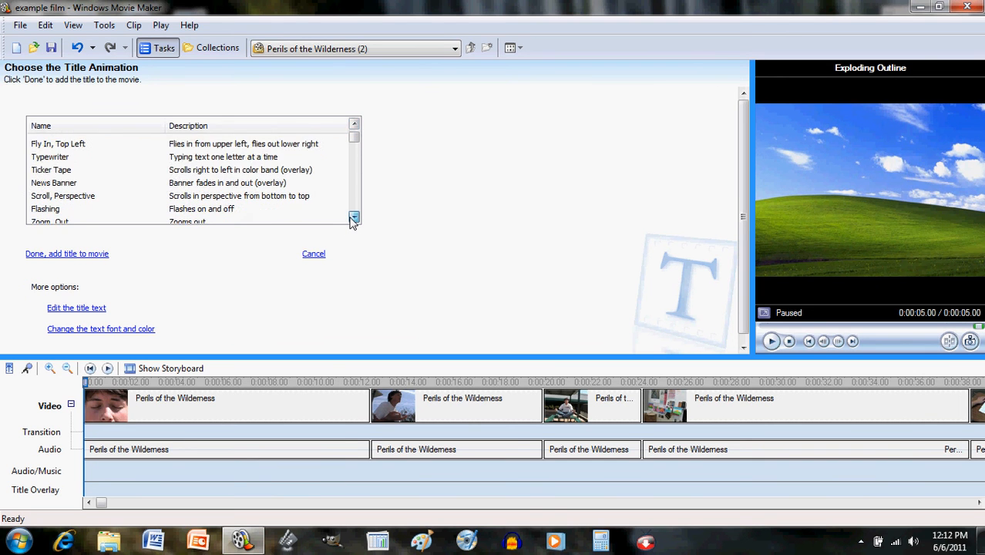
left_click(351, 219)
left_click(351, 218)
left_click(351, 218)
left_click(351, 218)
left_click(352, 218)
left_click(351, 218)
left_click(353, 218)
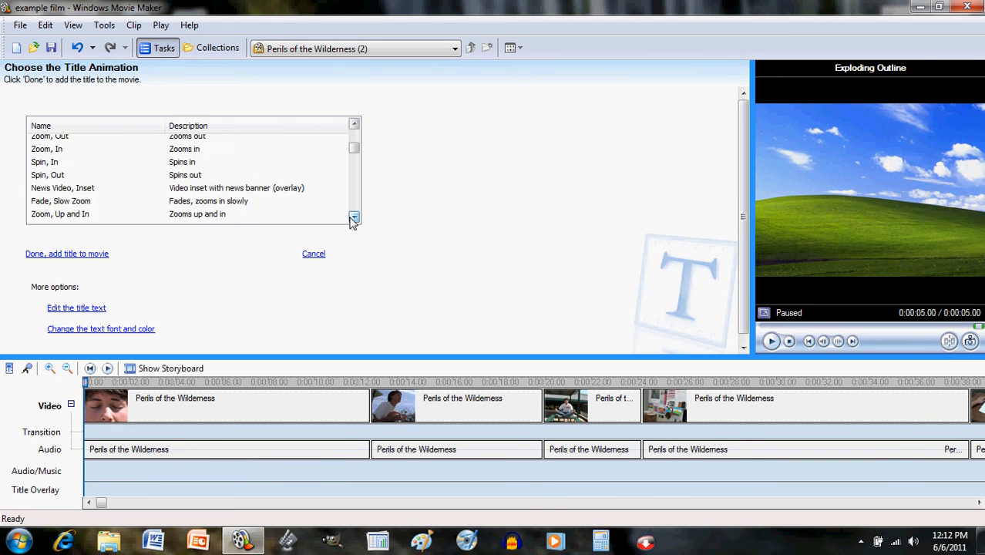
left_click(353, 218)
left_click(353, 218)
left_click(353, 218)
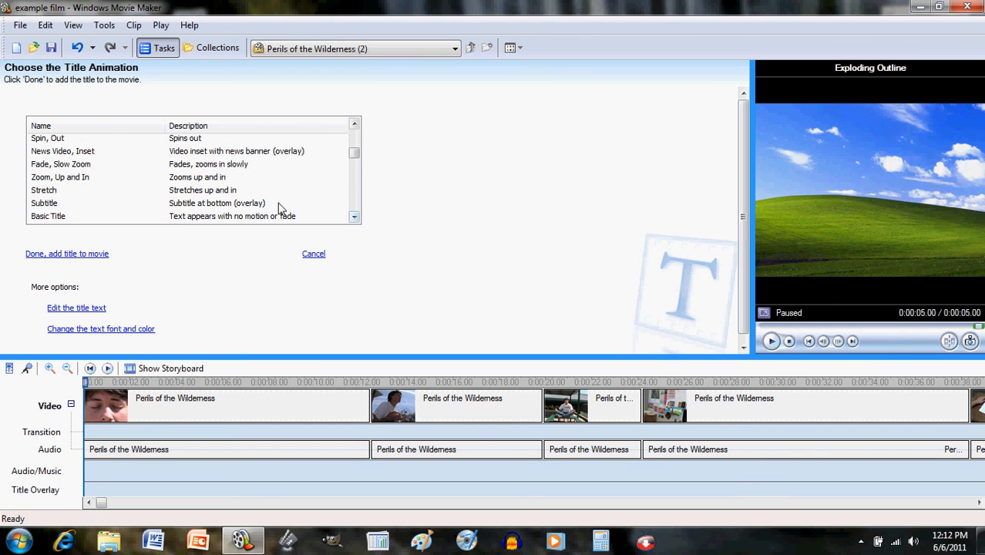
left_click(249, 204)
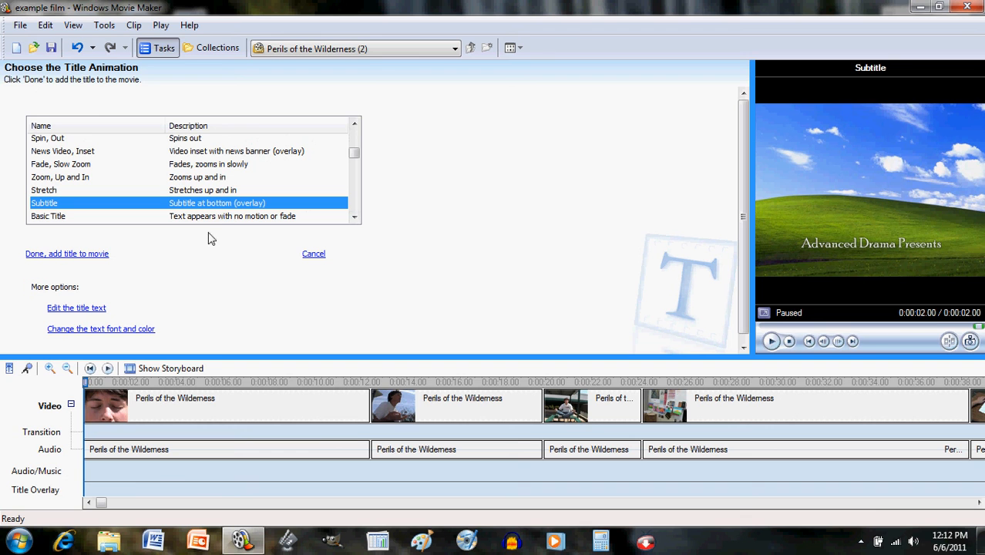
- Right-align the white subtitle text, then add the title to the movie
left_click(110, 330)
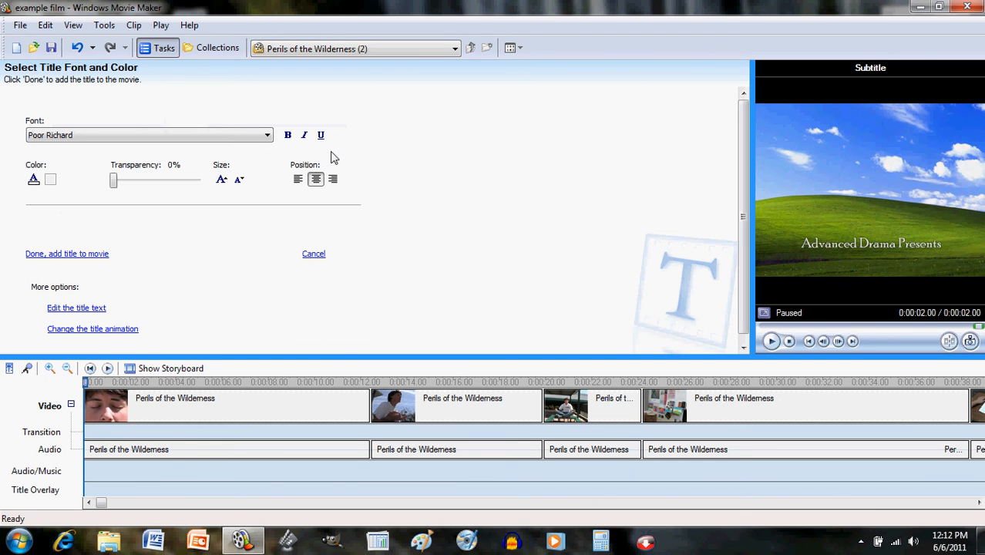
left_click(332, 179)
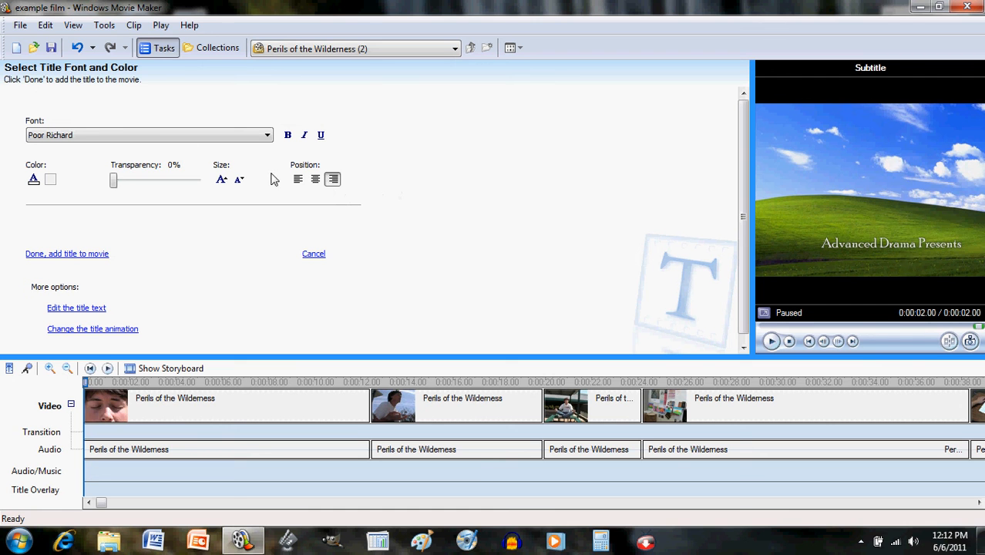
left_click(297, 181)
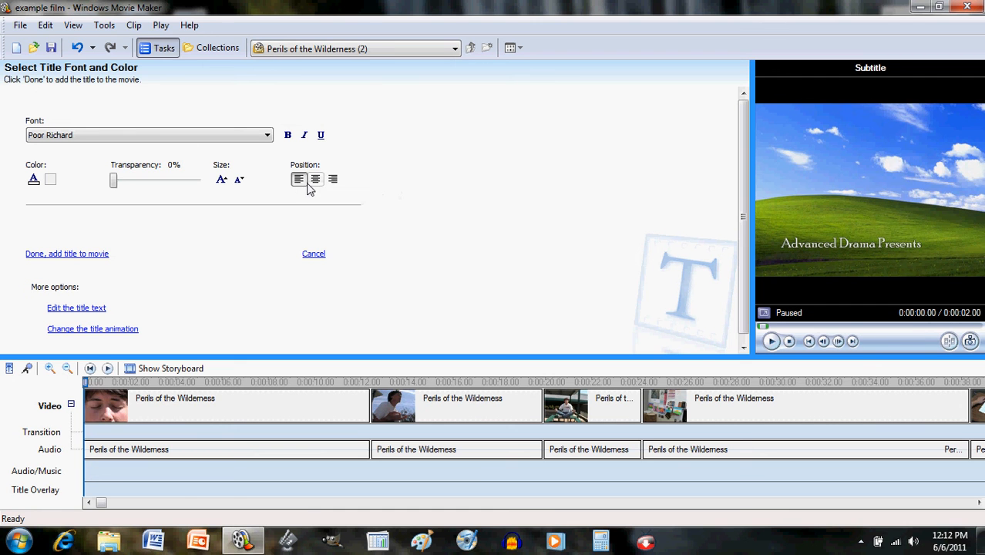
left_click(313, 187)
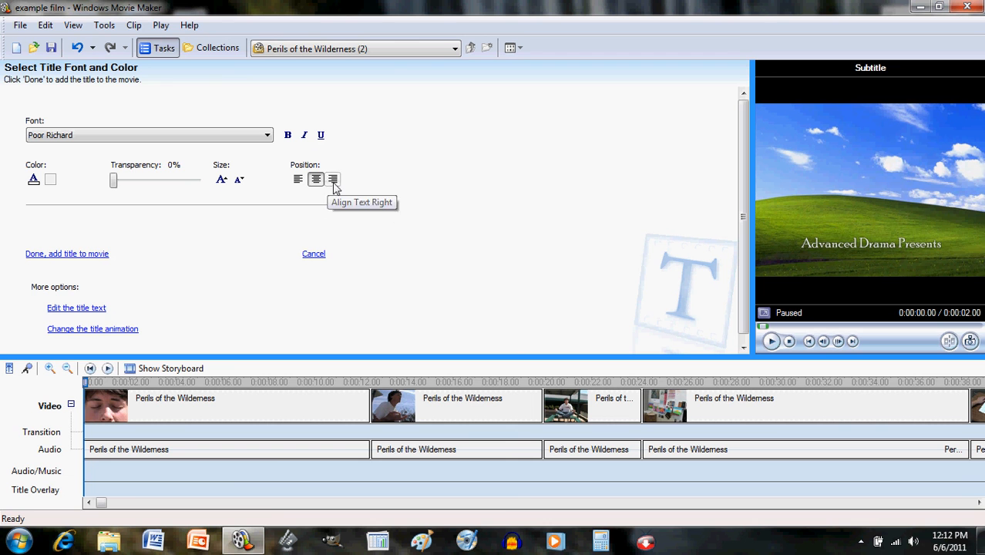
left_click(334, 187)
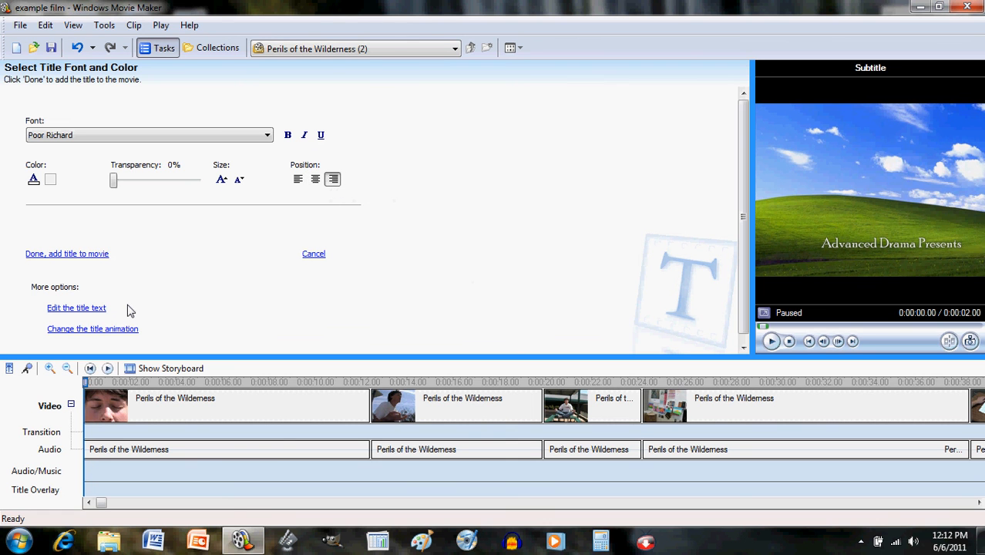
left_click(77, 255)
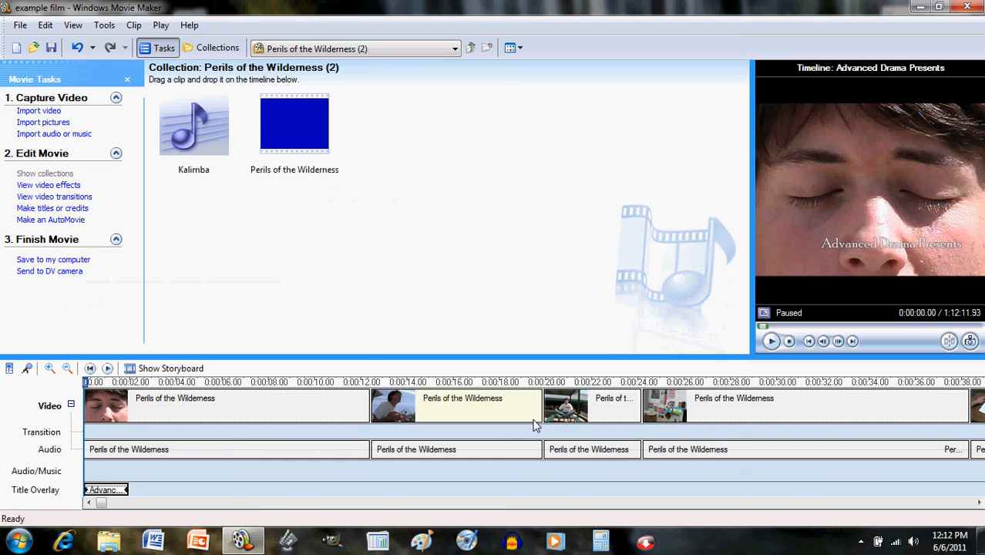
- Play the movie with the new subtitle, then jump back to the timeline start
left_click(769, 341)
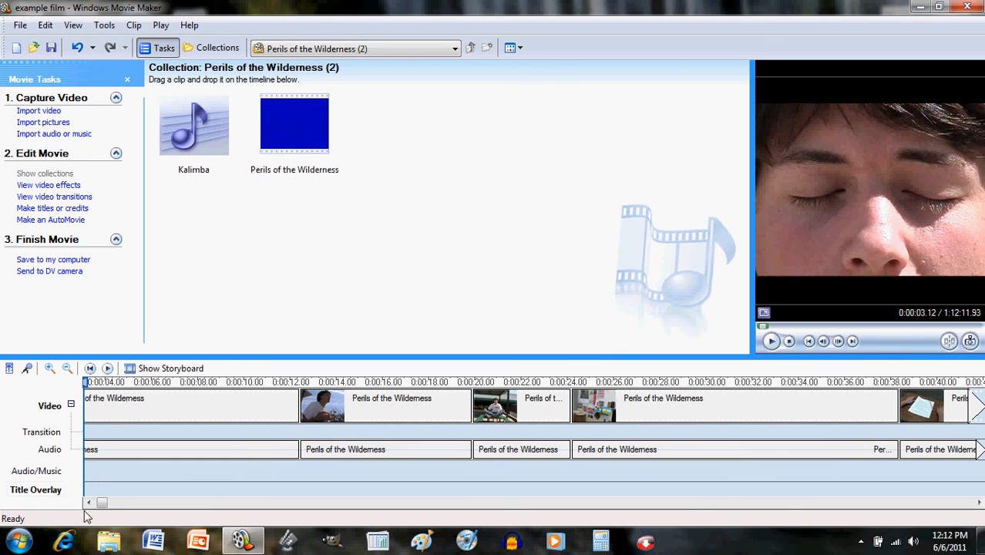
left_click_drag(102, 503, 98, 503)
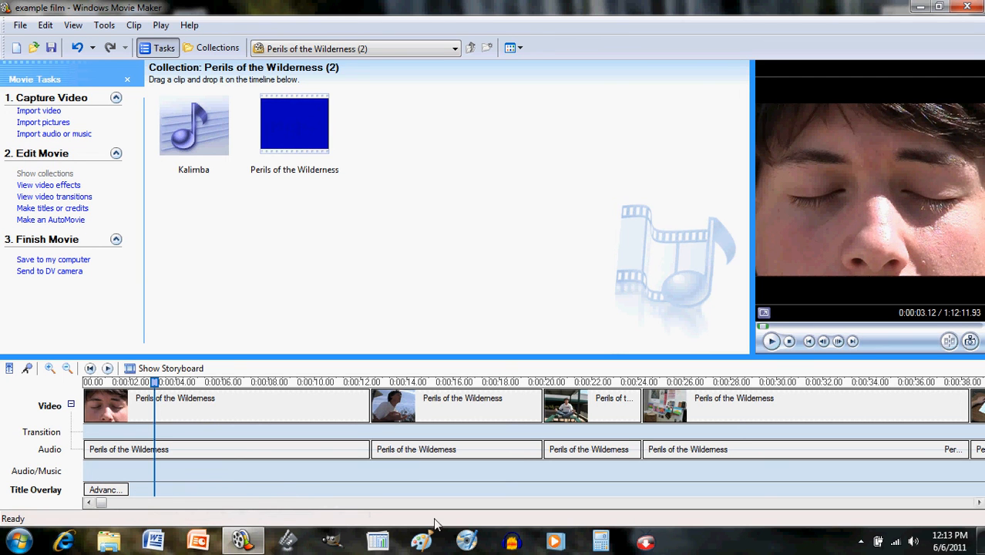
left_click(861, 542)
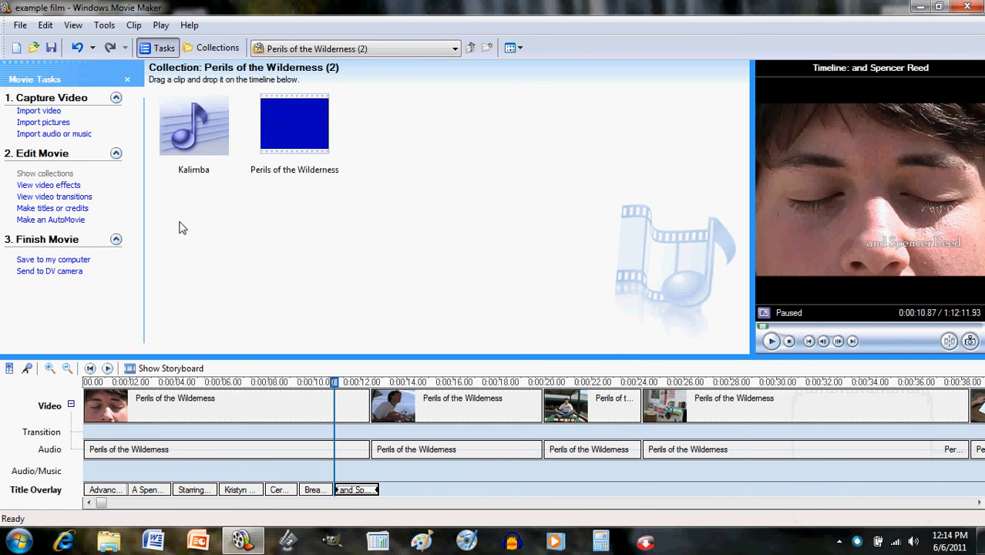
left_click(89, 368)
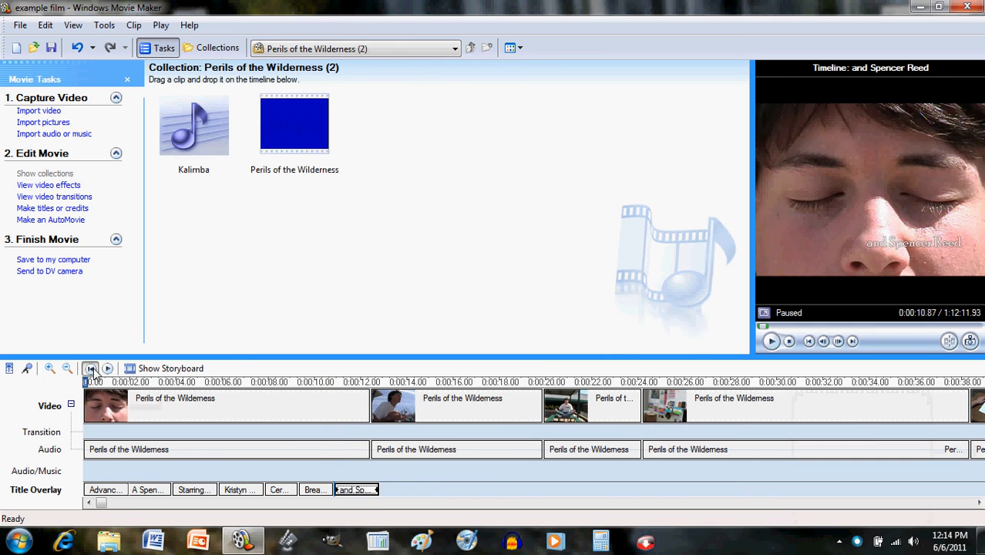
- Play and pause the movie, scroll to 0:00 and select the 'Advanced Drama Presents' overlay
left_click(773, 342)
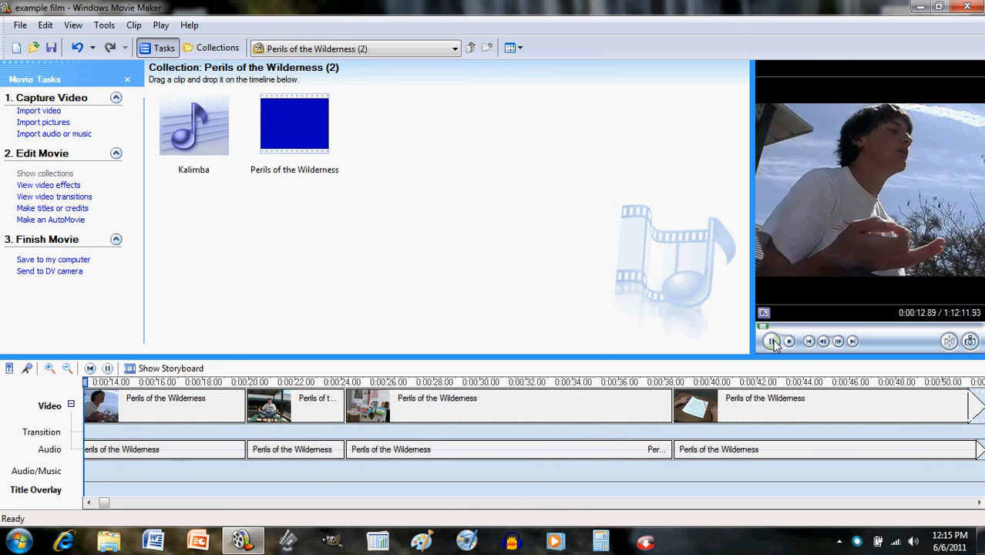
left_click(771, 341)
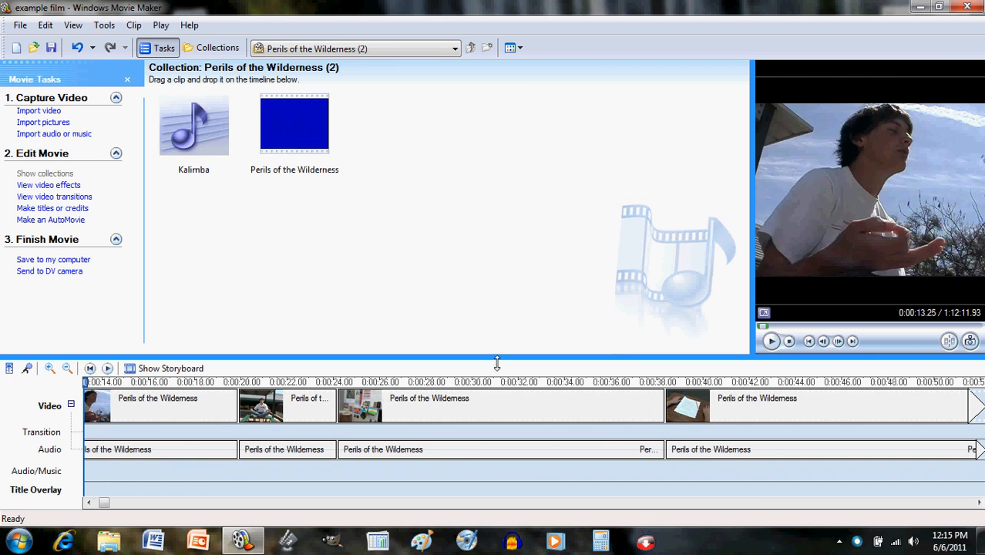
left_click_drag(105, 504, 100, 507)
left_click(112, 491)
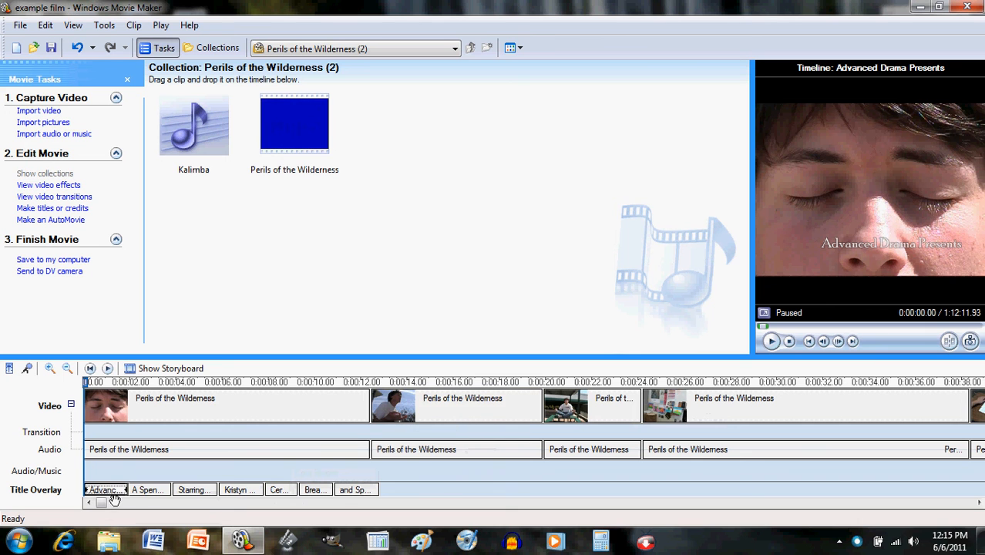
- Drag trim handles to lengthen 'Advanced Drama Presents', 'Starring' and the following name overlays
left_click_drag(137, 500, 236, 496)
left_click(174, 492)
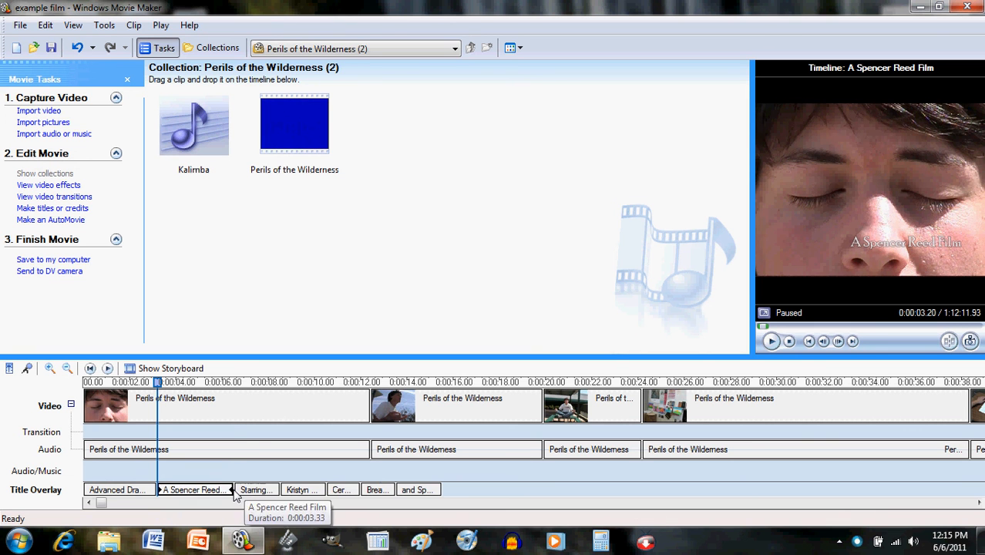
left_click(259, 493)
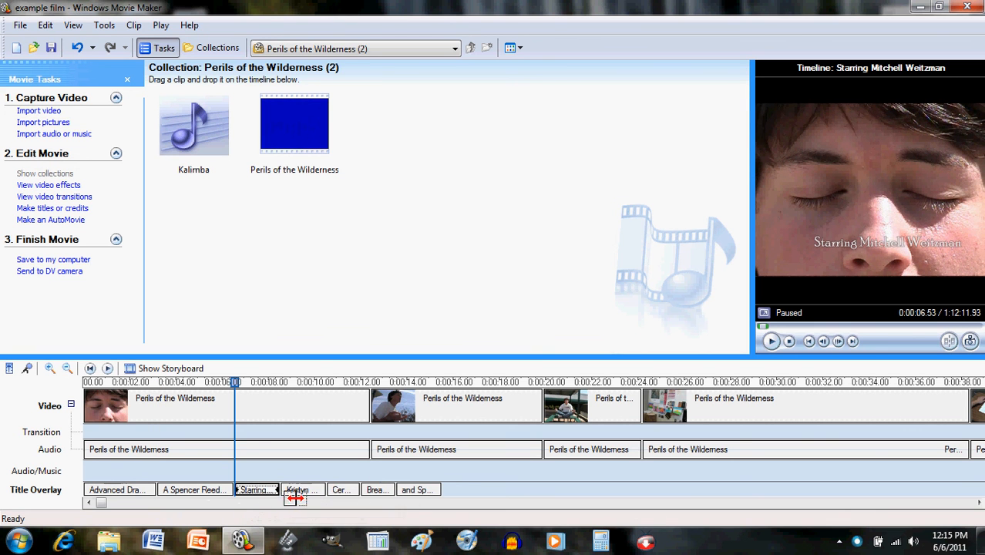
left_click_drag(295, 498, 393, 500)
left_click(335, 493)
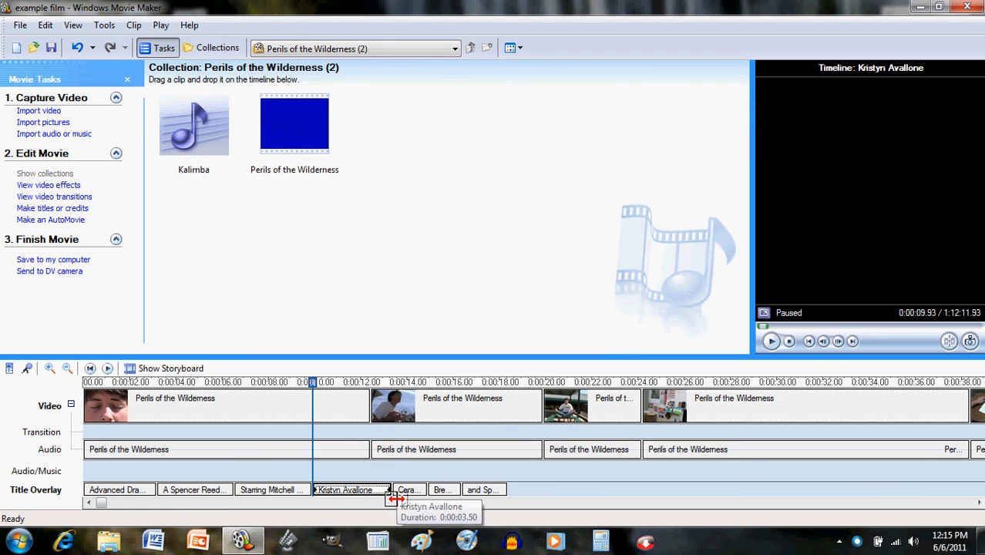
left_click(412, 496)
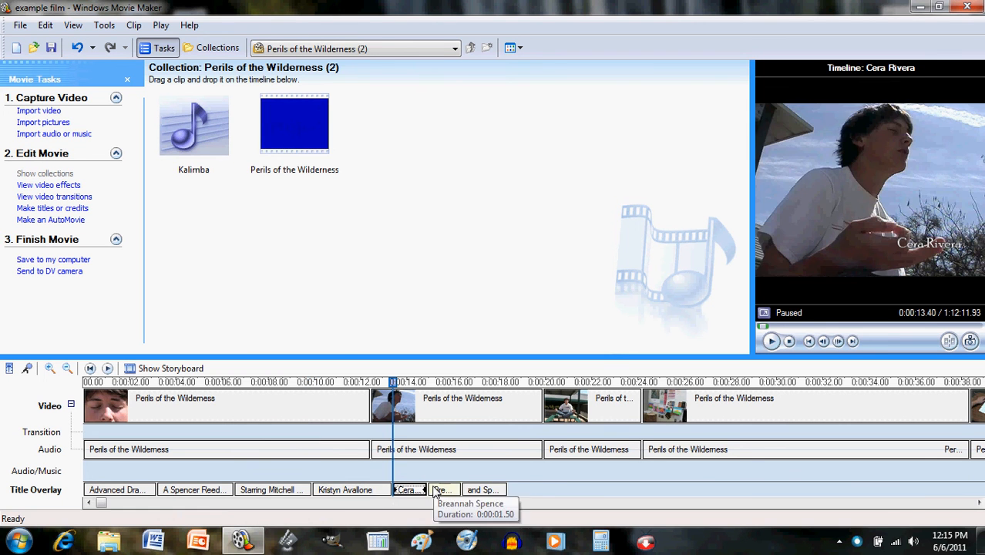
left_click_drag(428, 496, 592, 497)
left_click(470, 494)
left_click(535, 493)
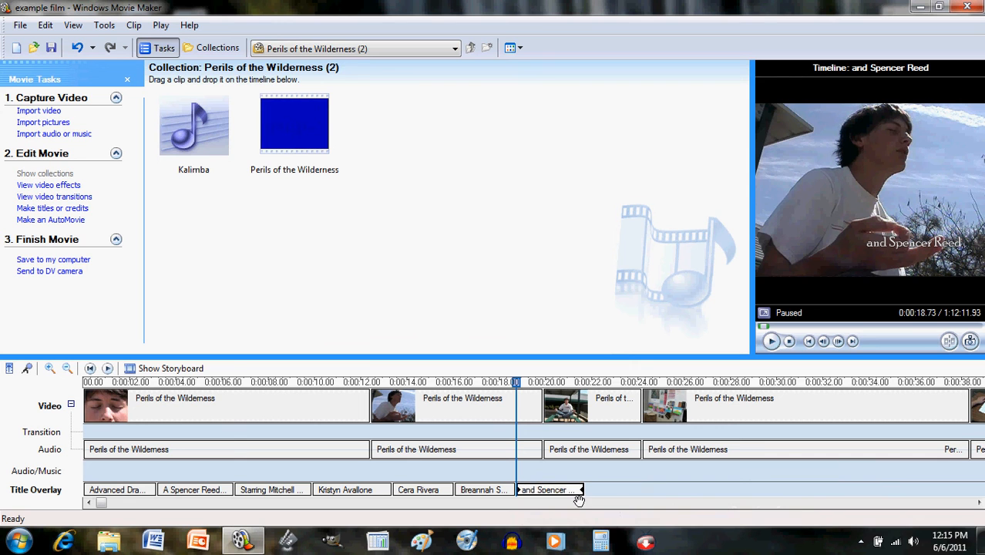
- Add an 'in' title after the last cast-name overlay
left_click(57, 208)
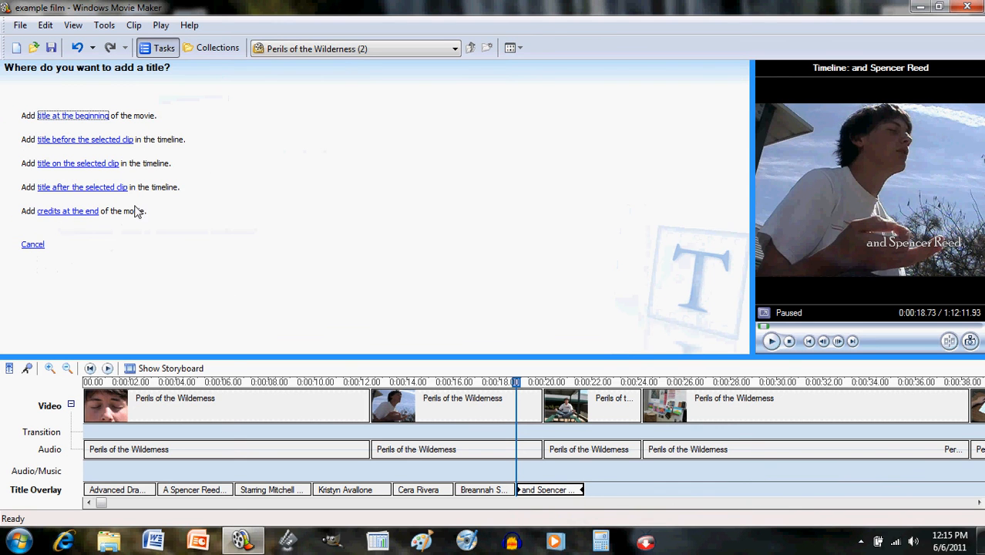
left_click(93, 163)
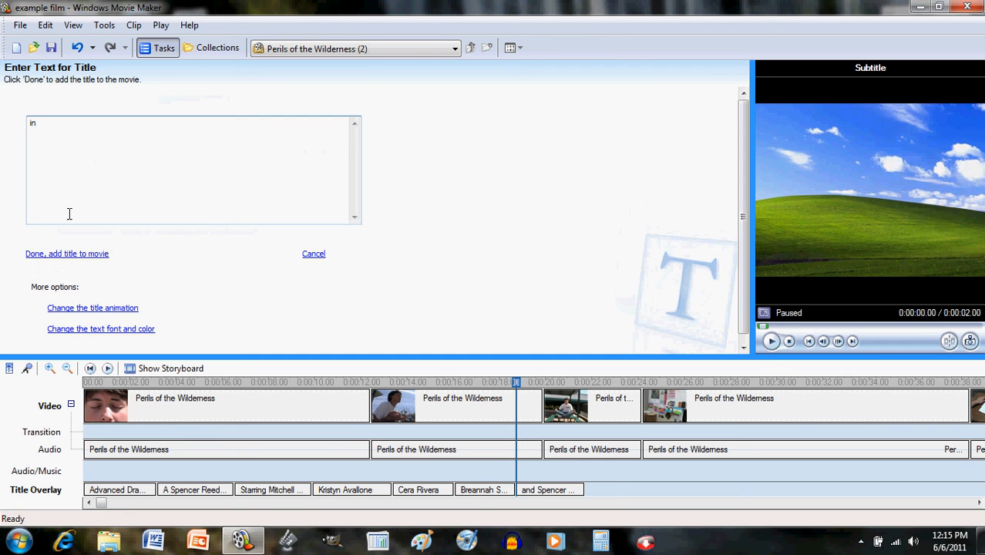
left_click(60, 254)
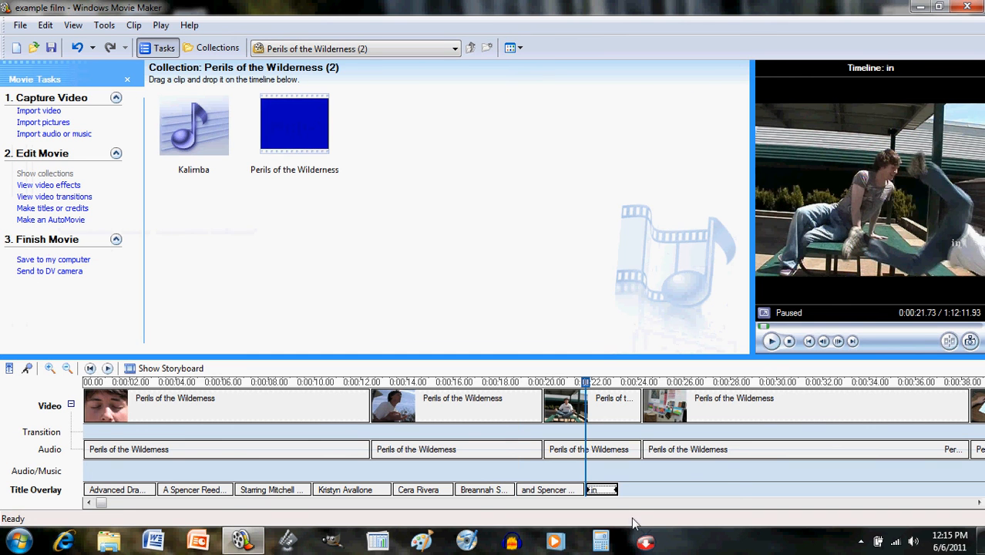
- Lengthen the 'in' overlay clip, then play the opening from the start to check the credits
left_click_drag(629, 500, 644, 499)
left_click(90, 368)
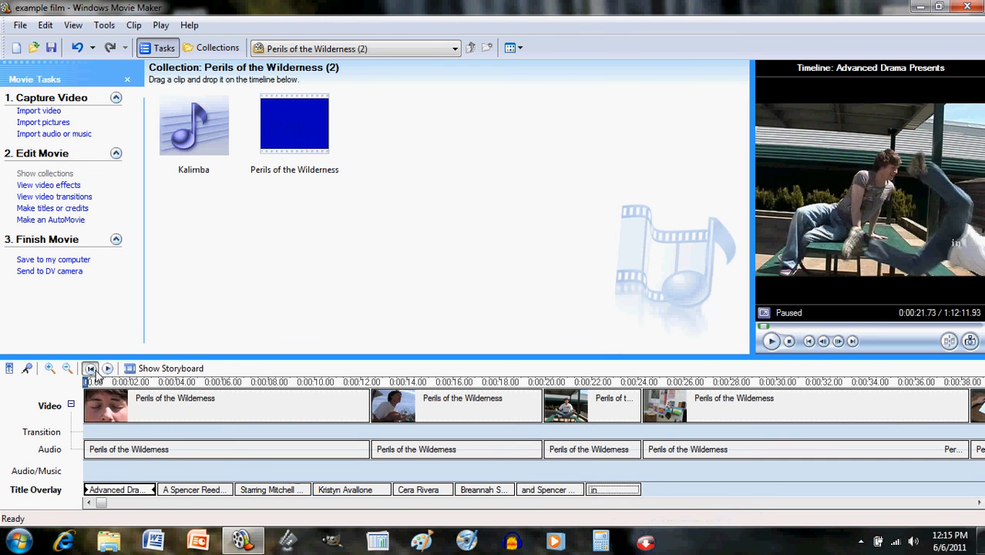
left_click(771, 340)
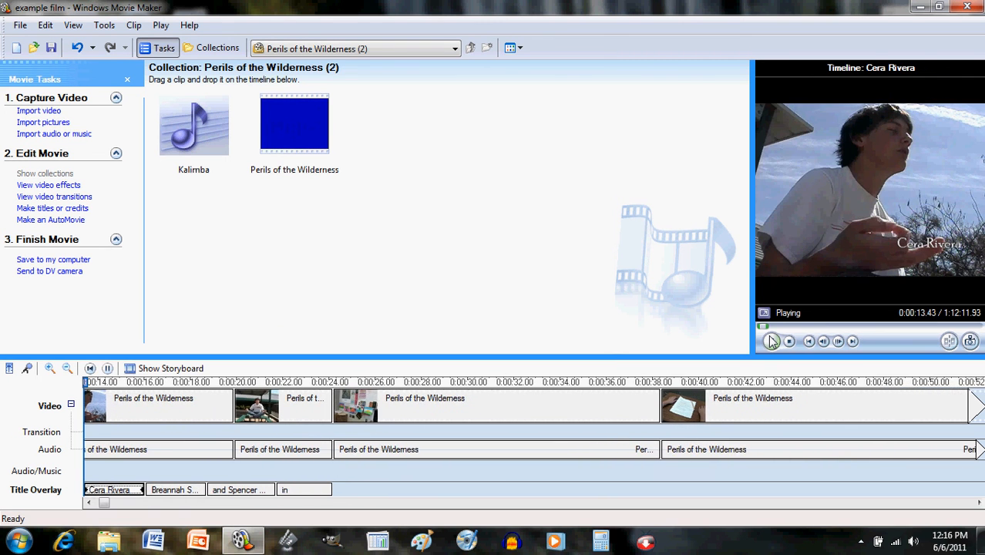
left_click(772, 342)
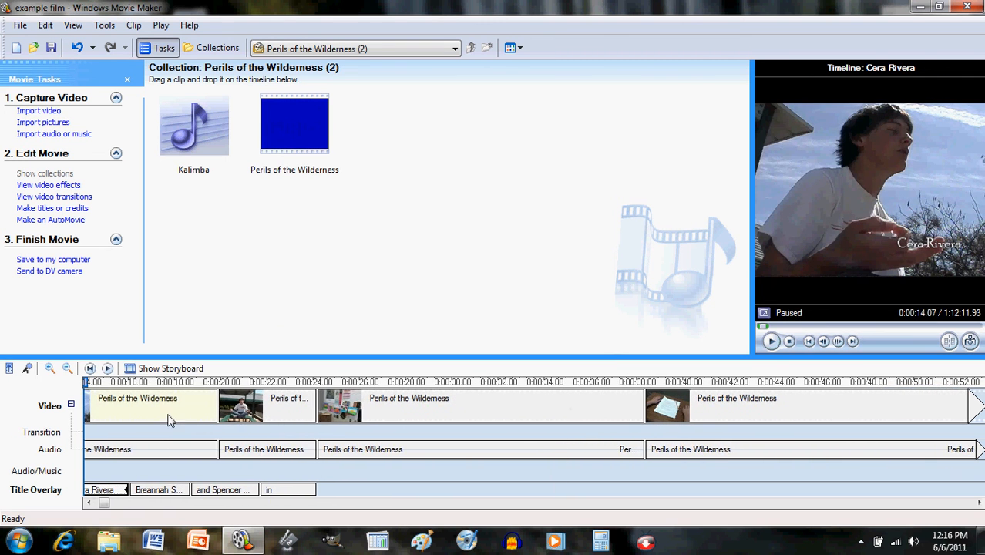
- Select the short Perils of the Wilderness clip, compare it with the next clip, and reselect it
left_click(276, 412)
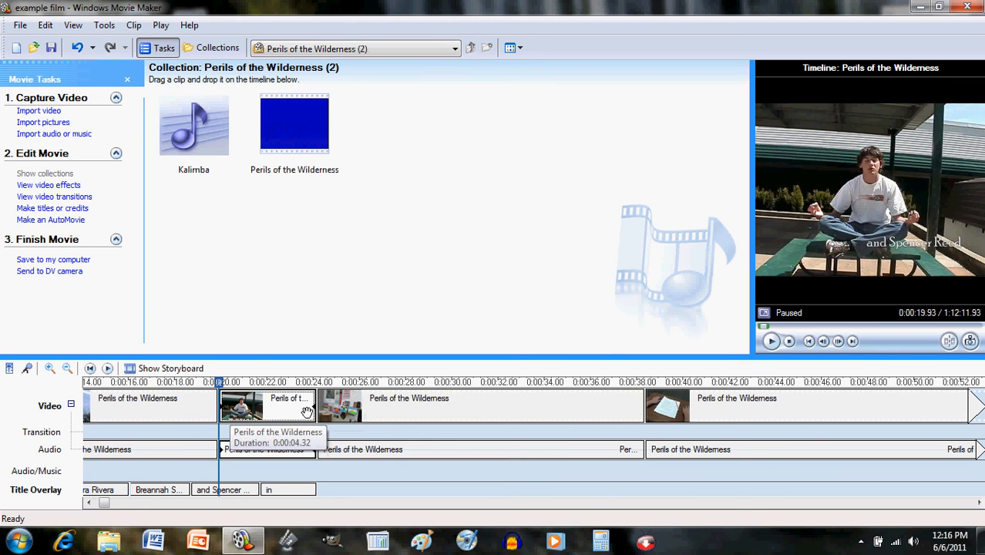
left_click(394, 404)
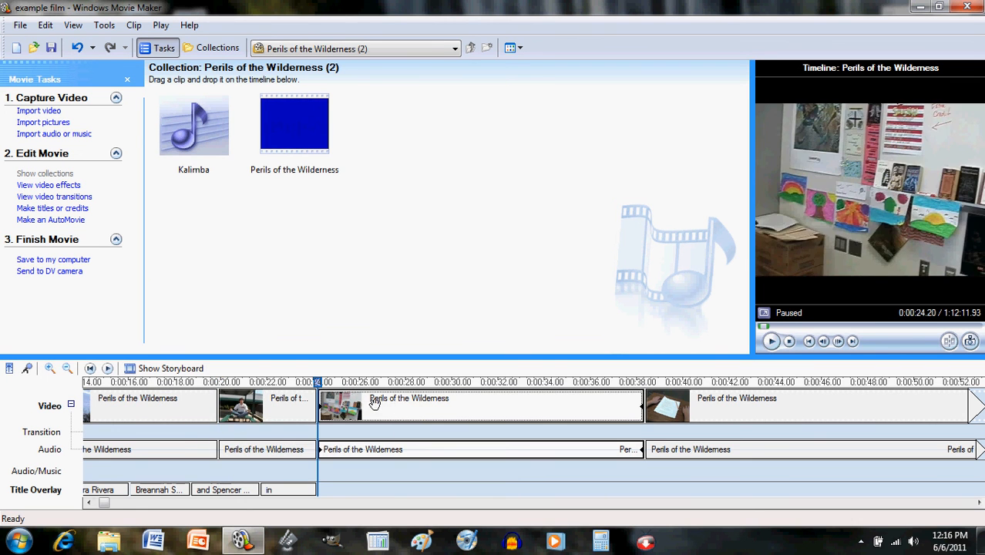
left_click(272, 416)
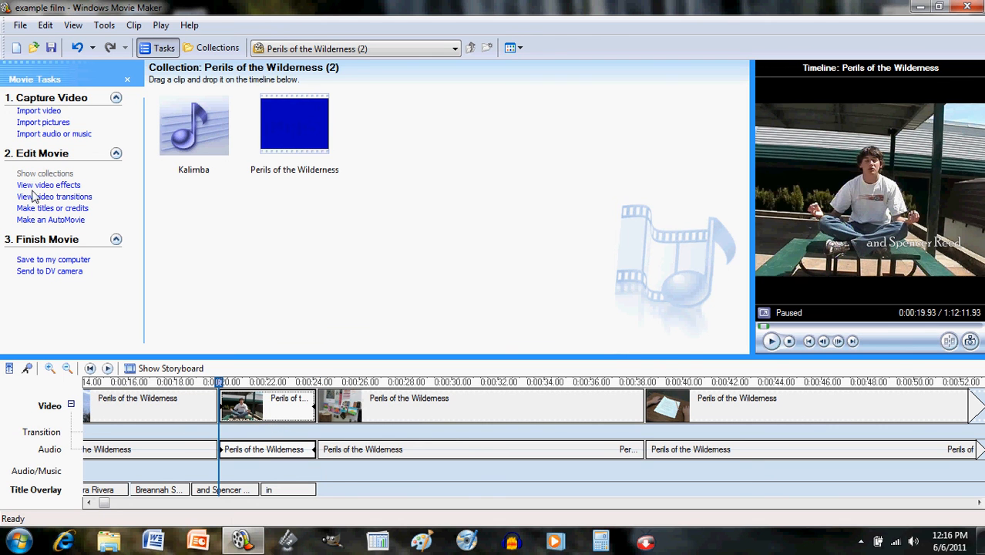
- Add a 'Perils of the Wilderness' title after the short clip, with Exploding Outline animation and centred text
left_click(49, 208)
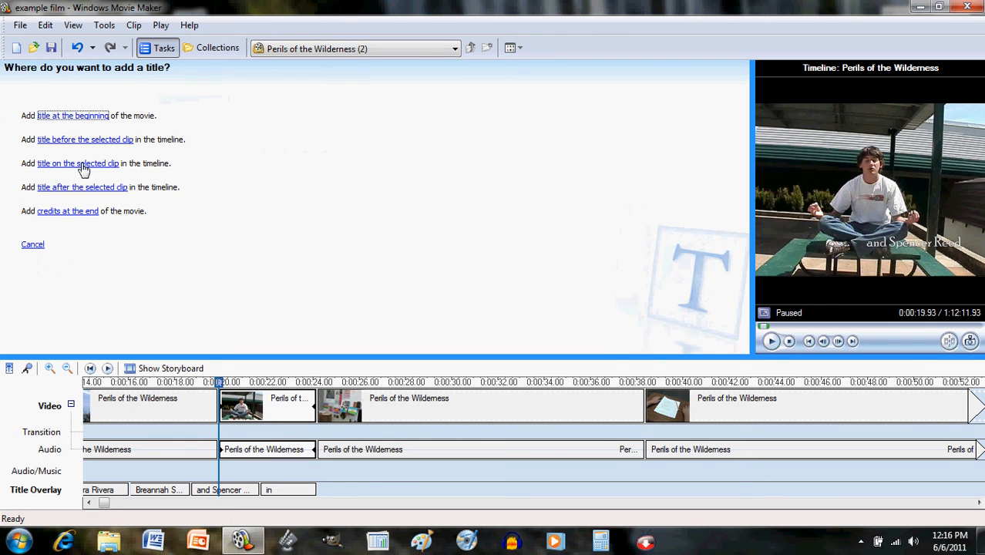
left_click(82, 187)
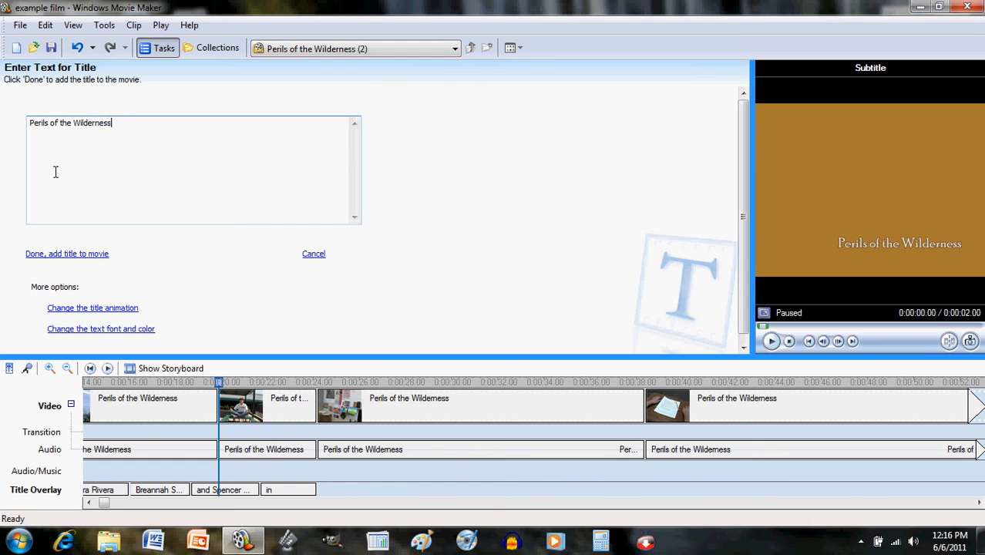
left_click(126, 307)
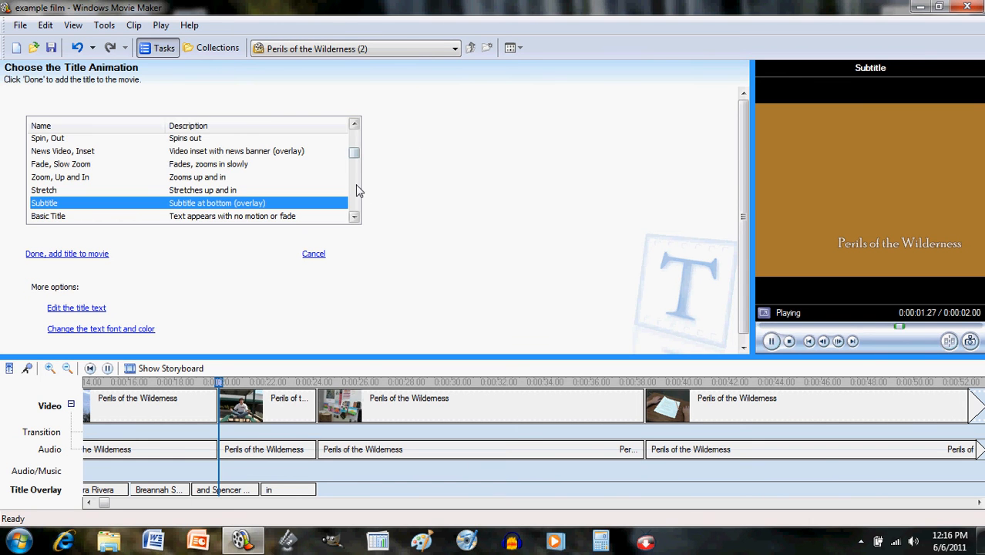
left_click(354, 217)
left_click_drag(354, 217, 354, 217)
left_click(288, 196)
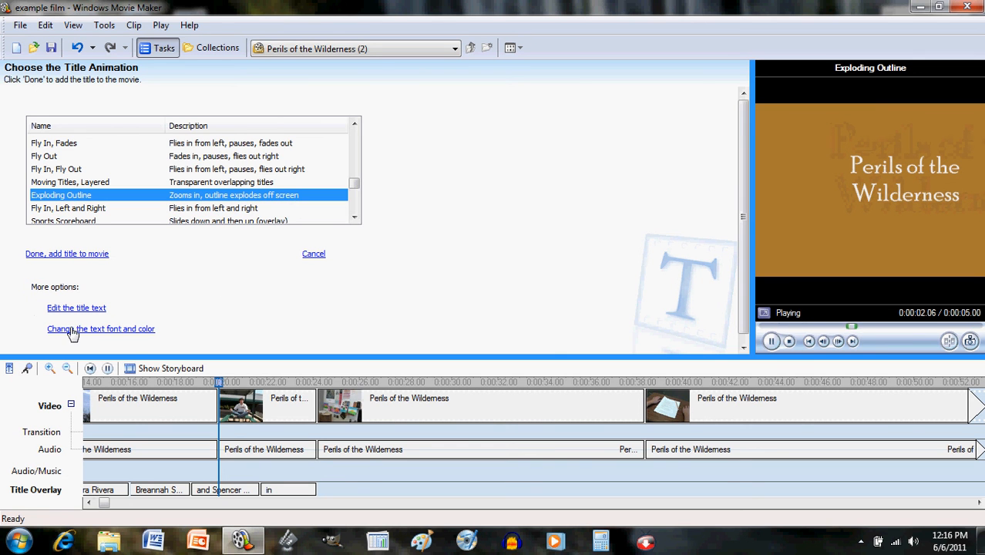
left_click(72, 332)
left_click(317, 179)
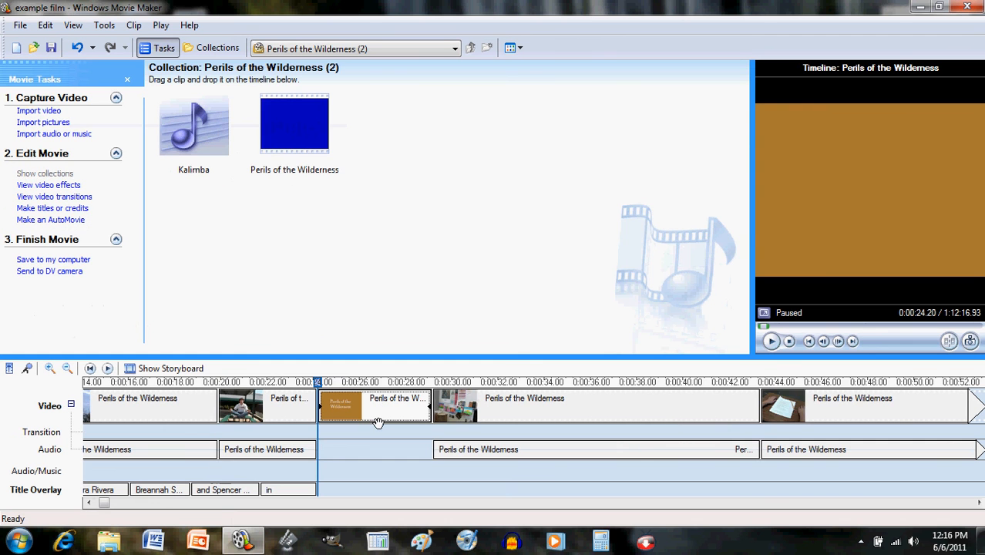
- Play the movie from the start to about 0:30, scroll the timeline back, and reveal hidden tray icons
left_click(89, 369)
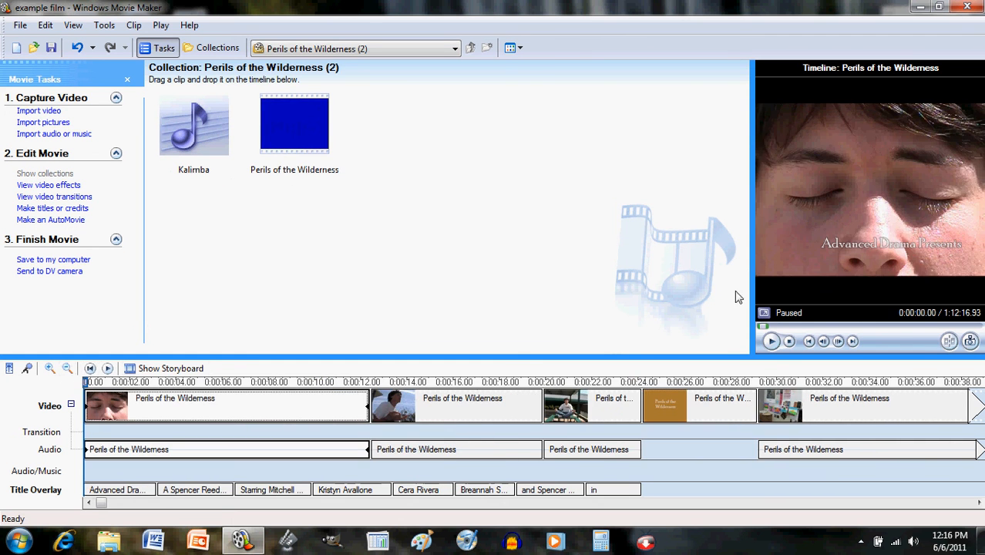
left_click(771, 341)
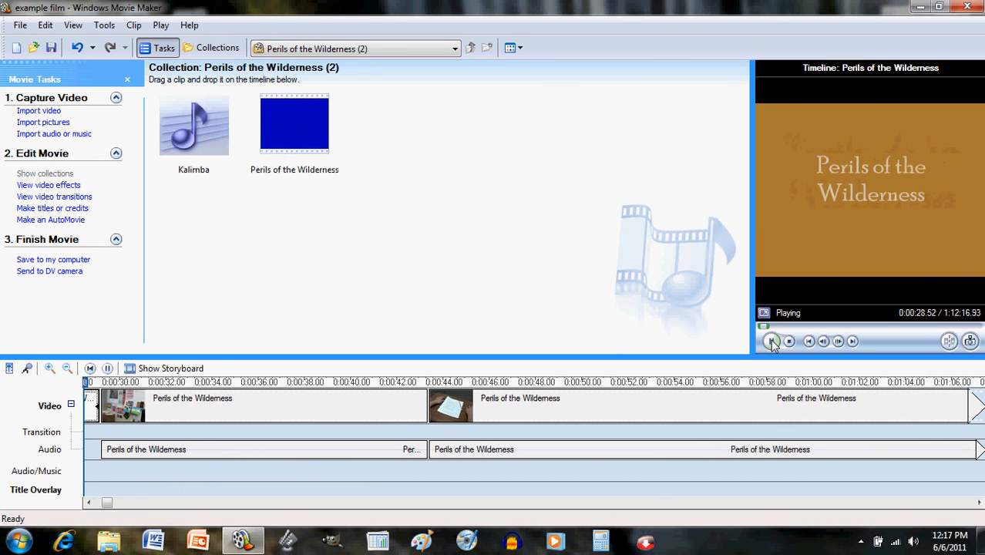
left_click(771, 341)
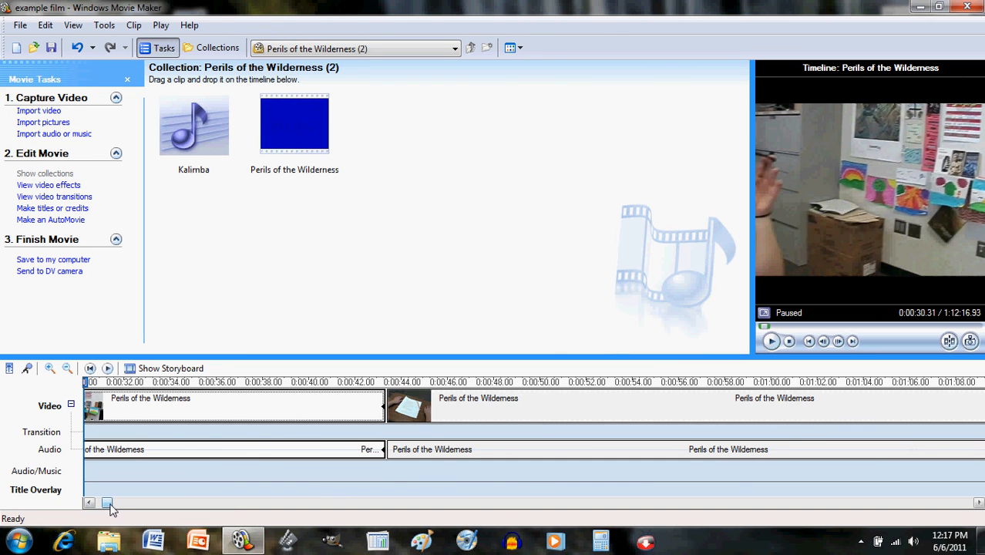
left_click_drag(108, 503, 104, 508)
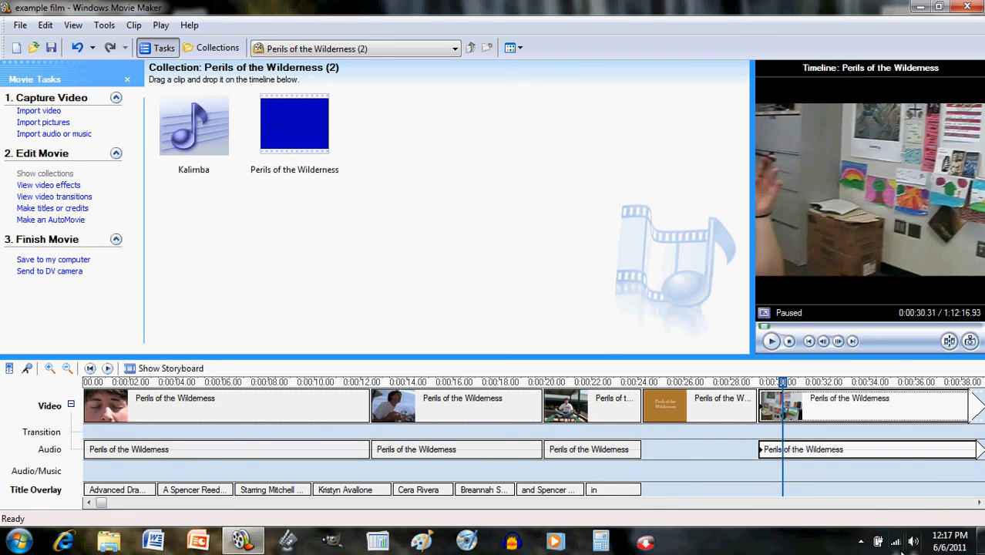
left_click(861, 542)
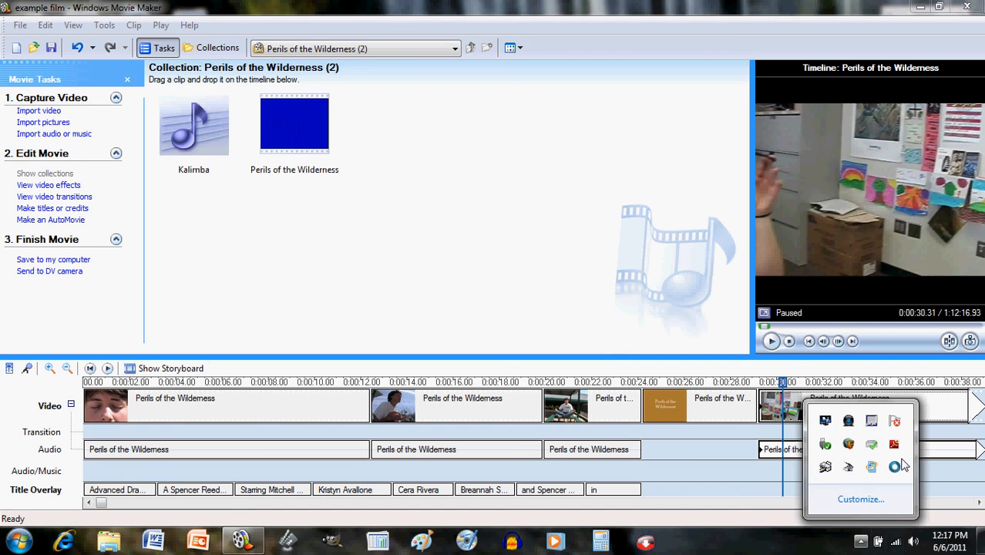